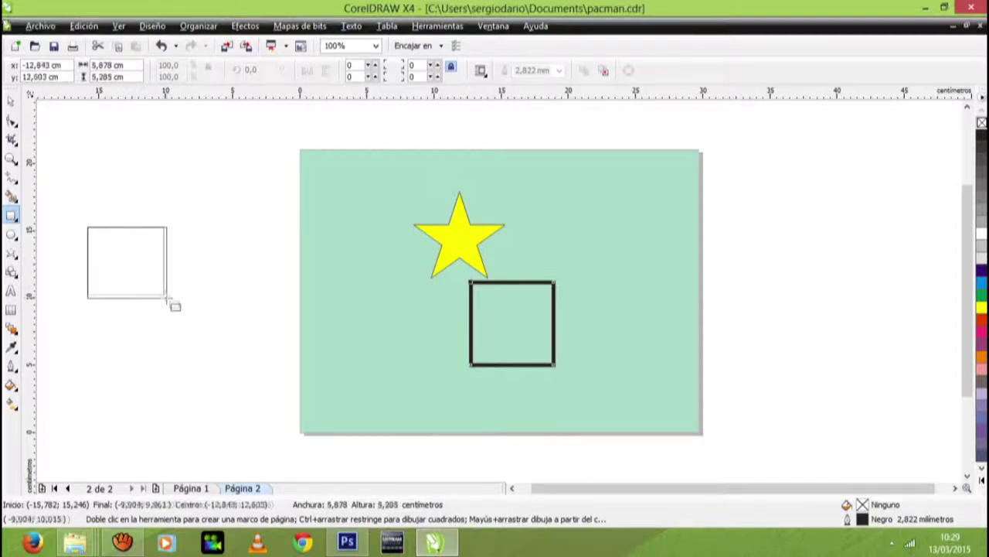
- Round all corners of the thin rectangle beside the page with the Shape tool, finishing at a corner roundness of 43
click(267, 282)
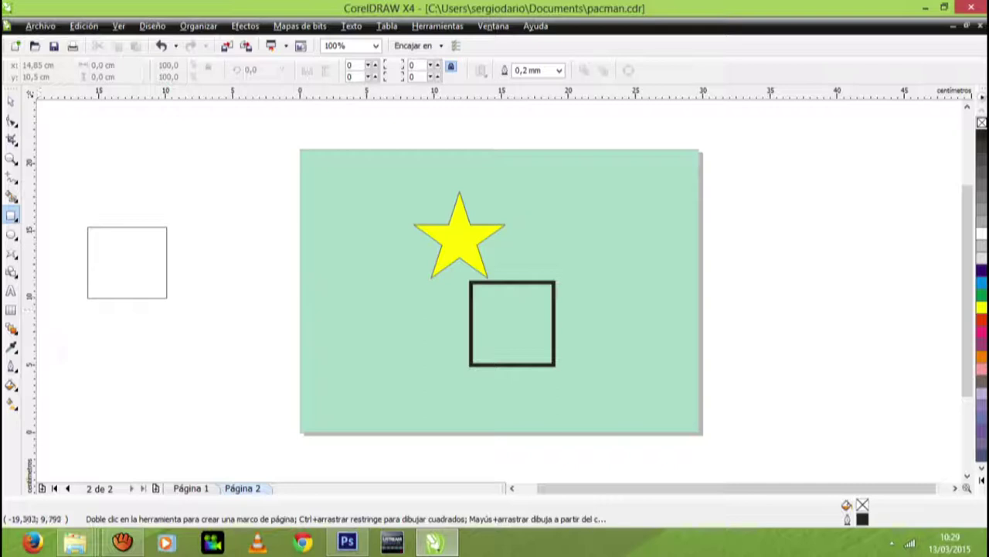
click(17, 126)
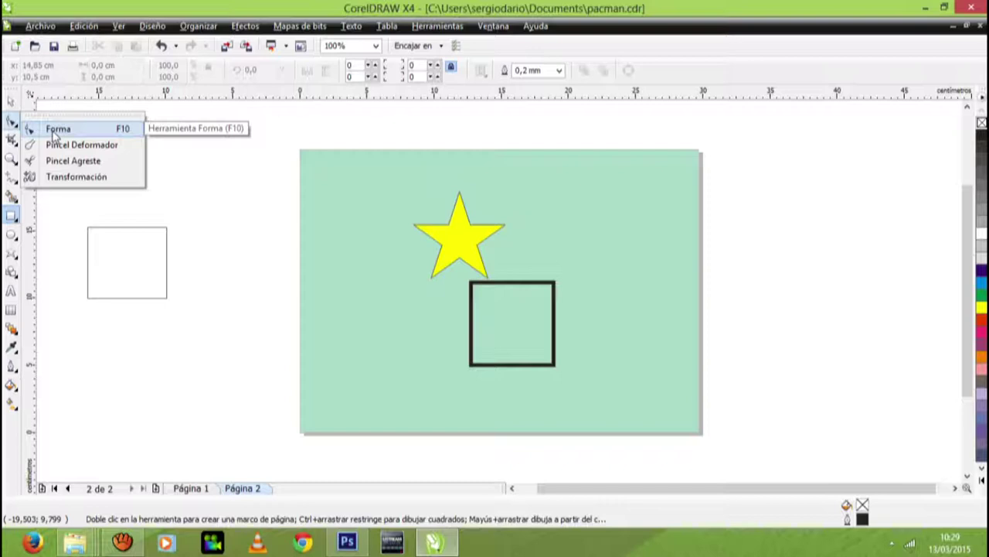
click(56, 130)
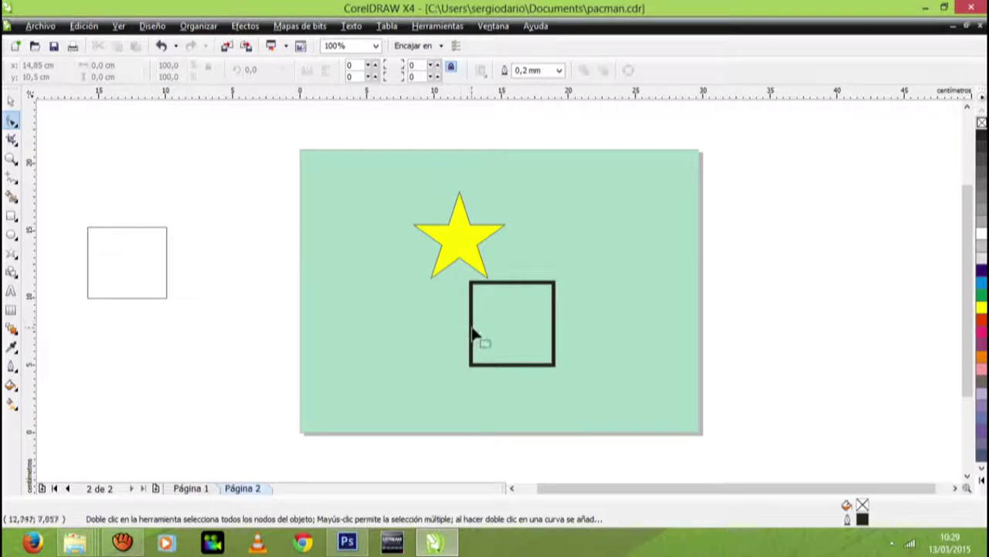
click(108, 271)
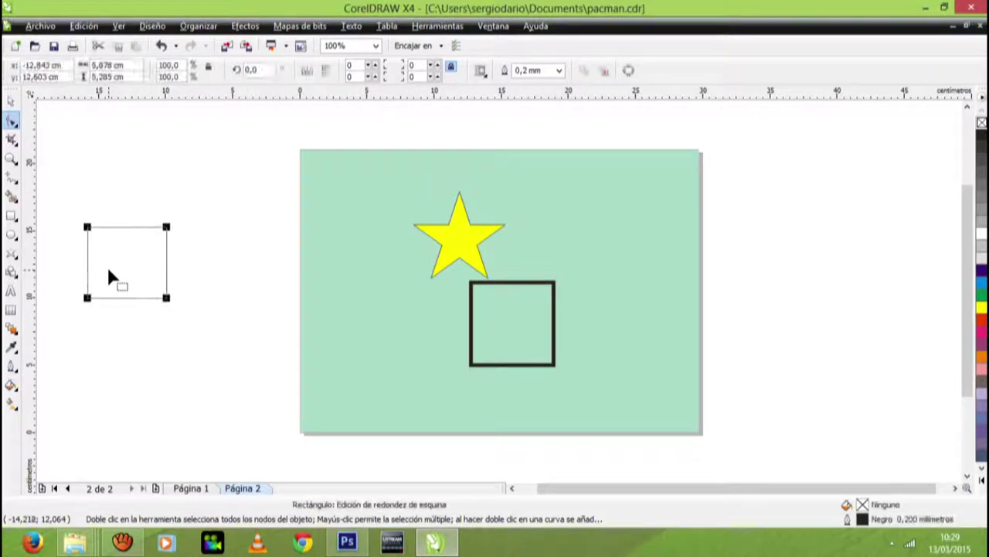
drag(88, 226, 106, 252)
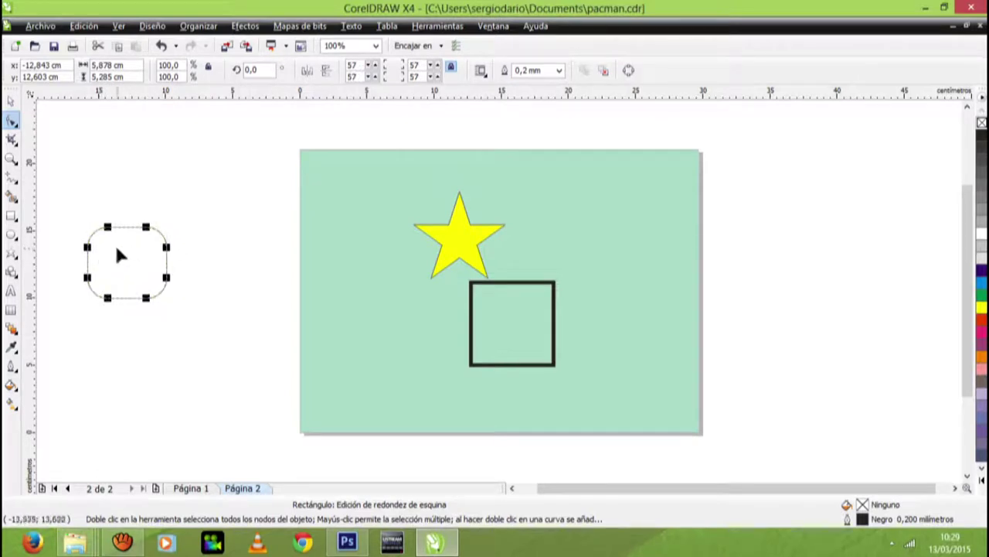
drag(109, 231, 141, 256)
mouse_move(130, 303)
mouse_down()
mouse_move(154, 290)
mouse_move(126, 272)
mouse_move(149, 286)
mouse_move(140, 290)
mouse_up()
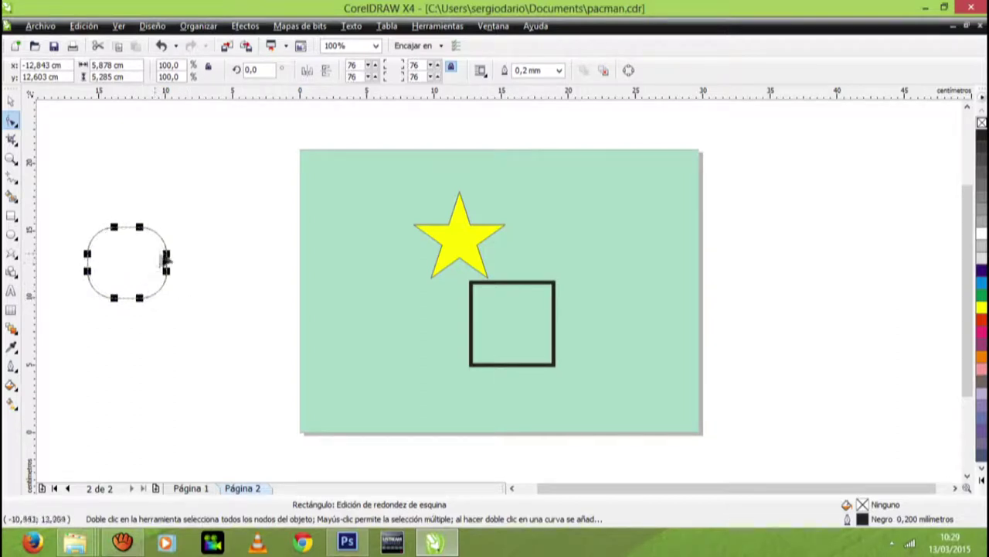
drag(167, 258, 171, 241)
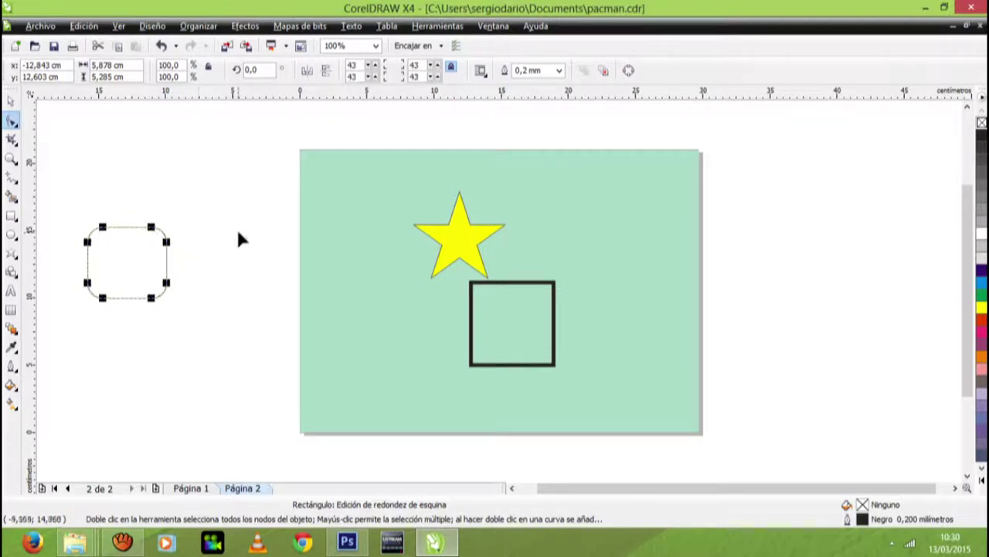
right_click(166, 262)
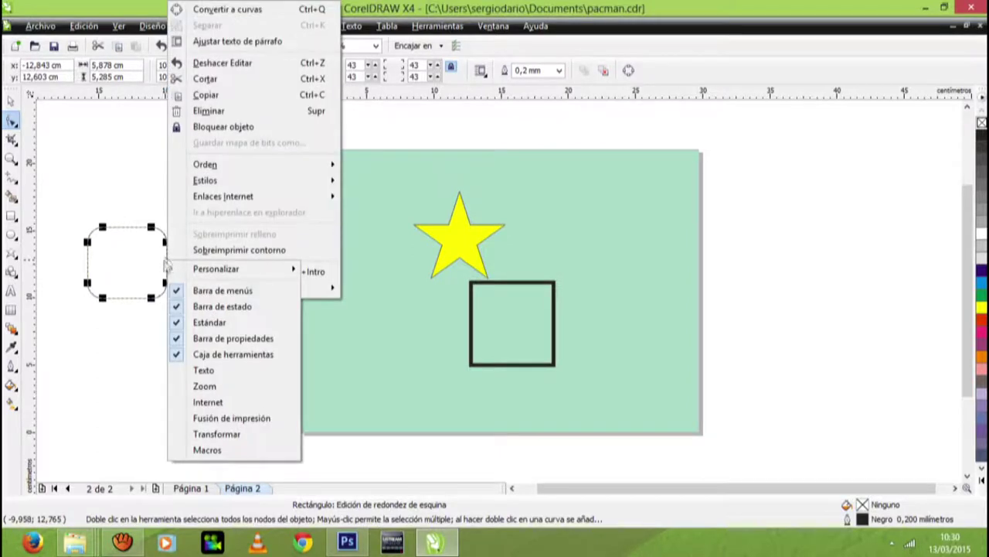
click(122, 416)
click(143, 276)
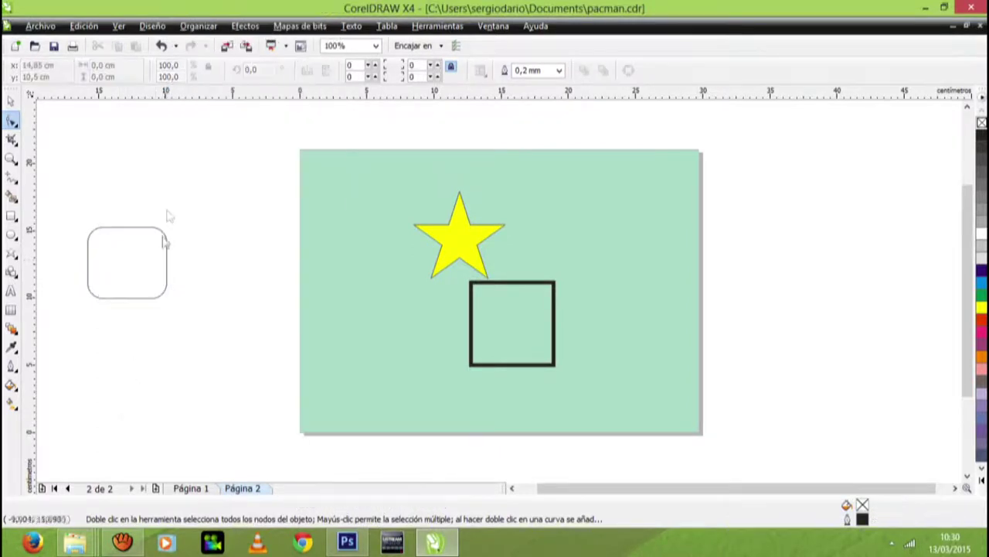
click(165, 259)
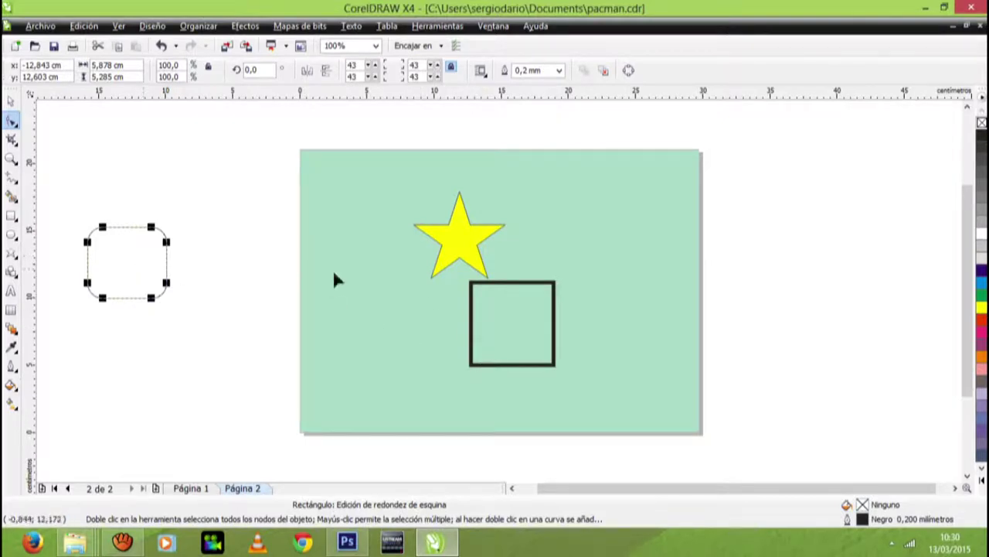
- Distort the thick black square with the Shape tool by shifting its left edge slightly downward
click(492, 322)
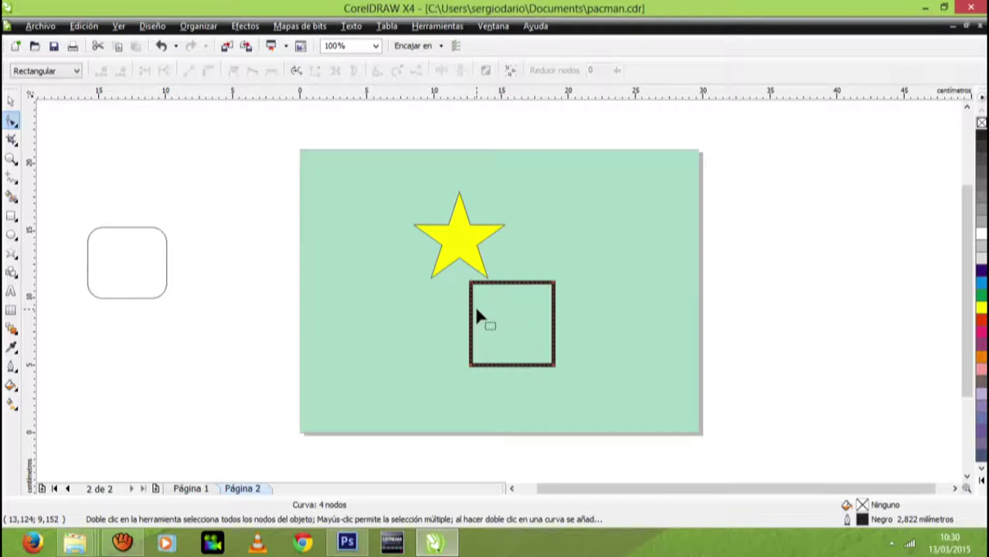
right_click(477, 311)
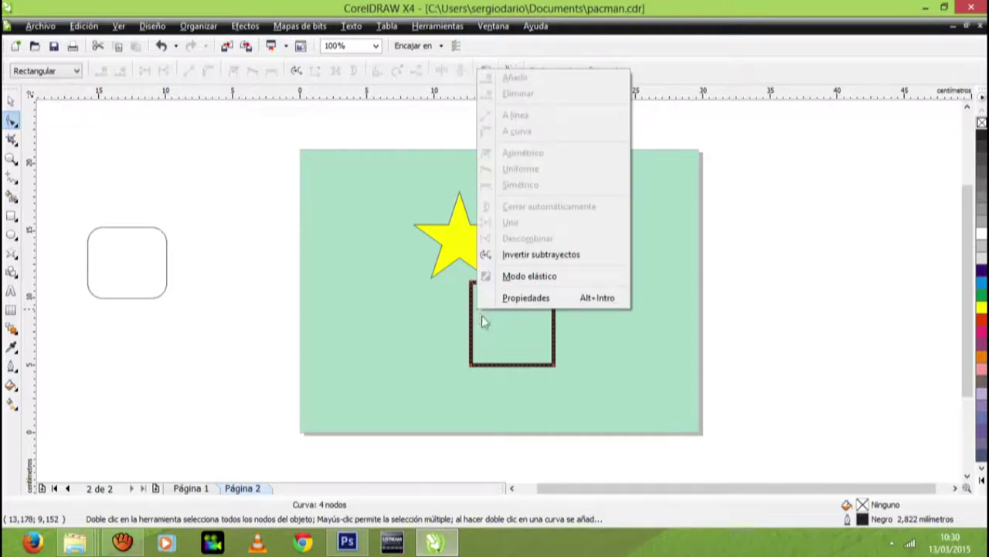
click(480, 327)
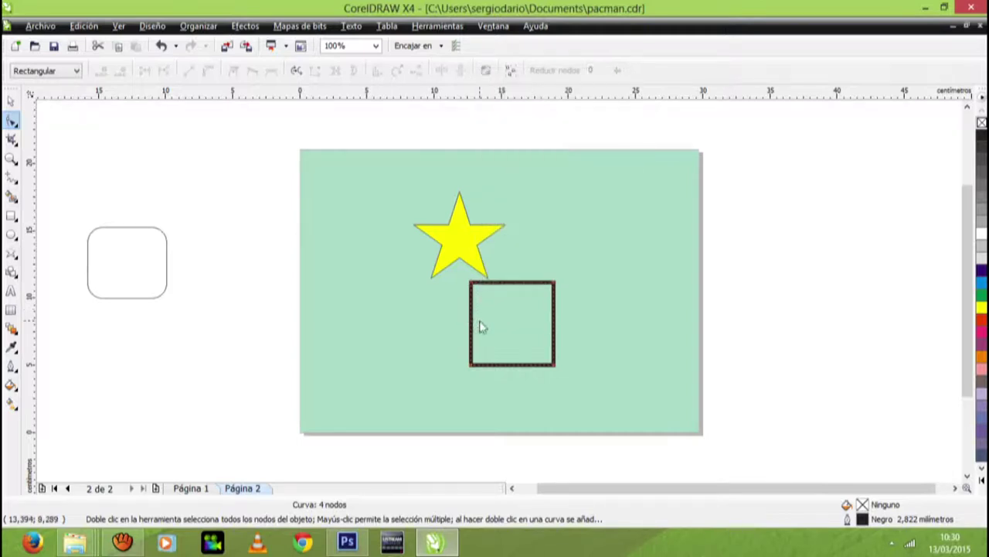
right_click(471, 326)
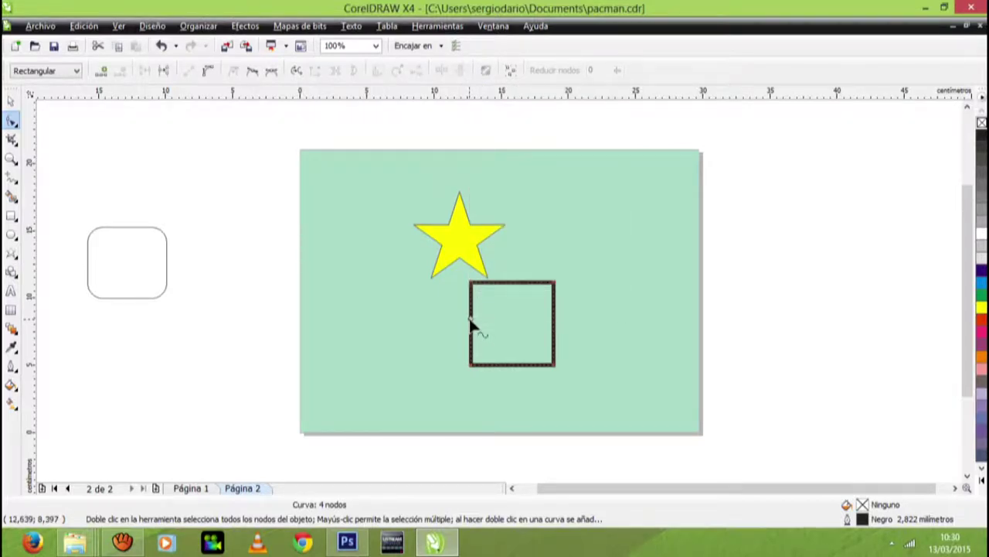
drag(473, 326, 473, 330)
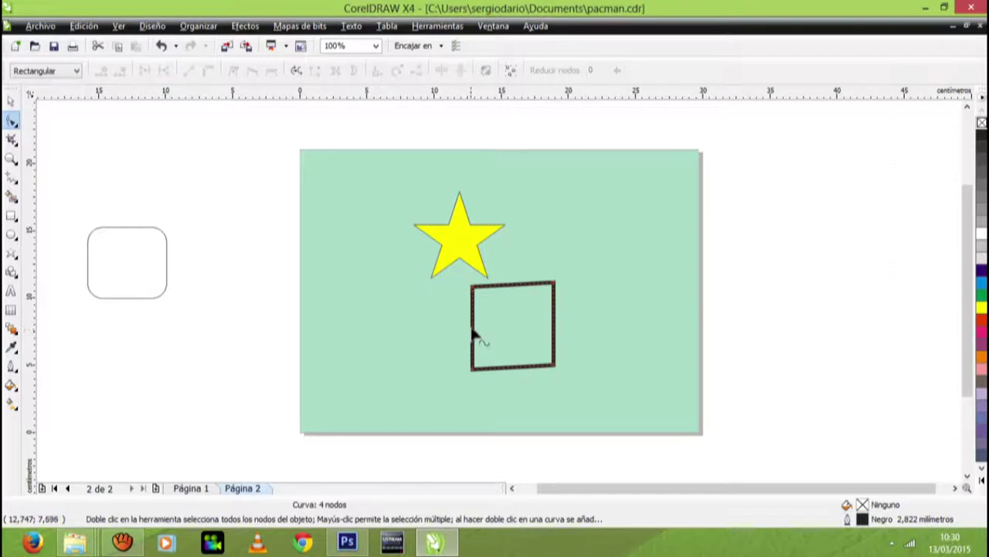
mouse_move(474, 332)
mouse_down()
mouse_move(470, 387)
mouse_move(450, 355)
mouse_move(450, 324)
mouse_move(473, 309)
mouse_move(501, 298)
mouse_move(563, 311)
mouse_move(625, 305)
mouse_move(629, 292)
mouse_move(591, 260)
mouse_move(600, 282)
mouse_move(569, 310)
mouse_move(502, 305)
mouse_move(479, 315)
mouse_move(475, 332)
mouse_up()
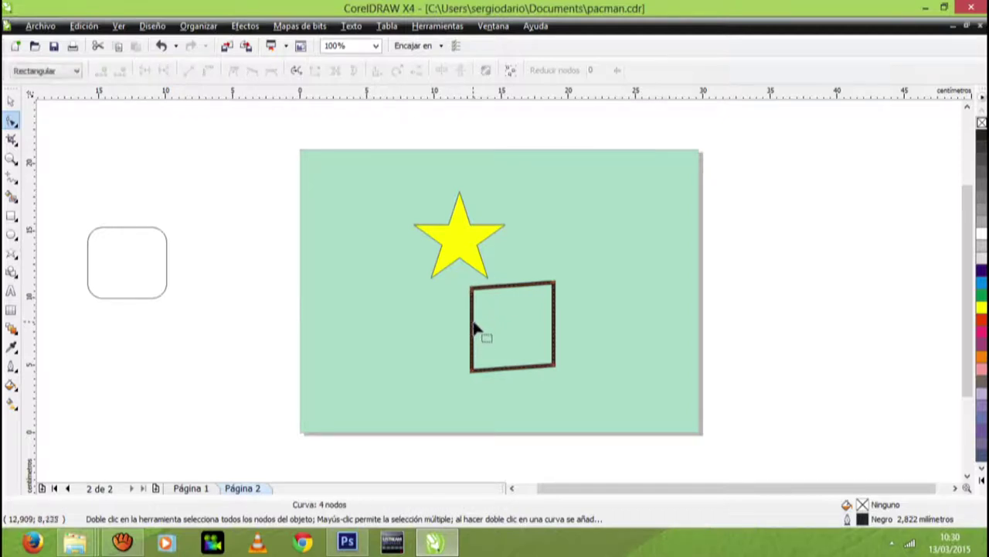
mouse_move(473, 324)
mouse_down()
mouse_move(473, 316)
mouse_move(474, 332)
mouse_up()
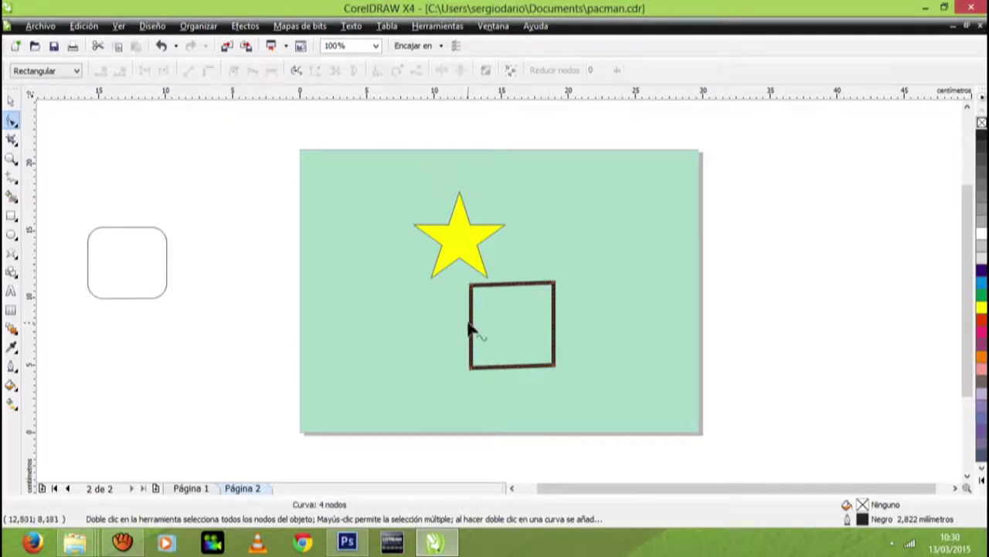
- Move the thick black square over the yellow star so that their centres roughly coincide
click(11, 101)
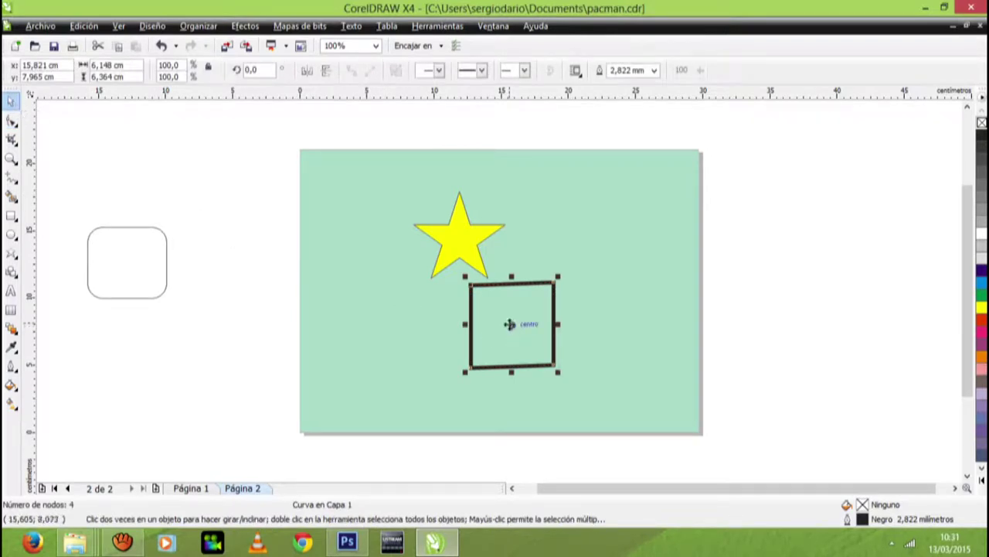
drag(509, 326, 508, 324)
drag(486, 302, 461, 241)
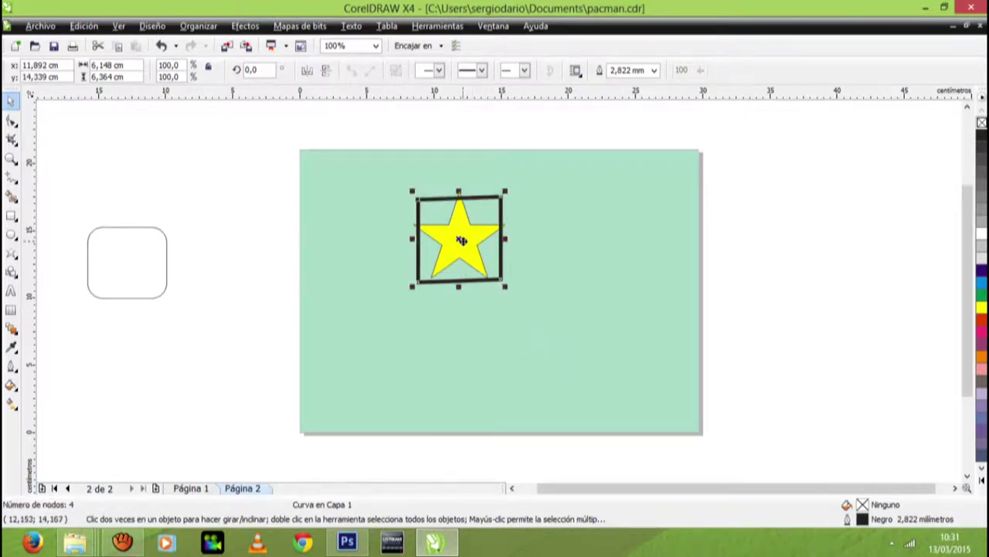
- Delete the rounded rectangle beside the page
click(152, 290)
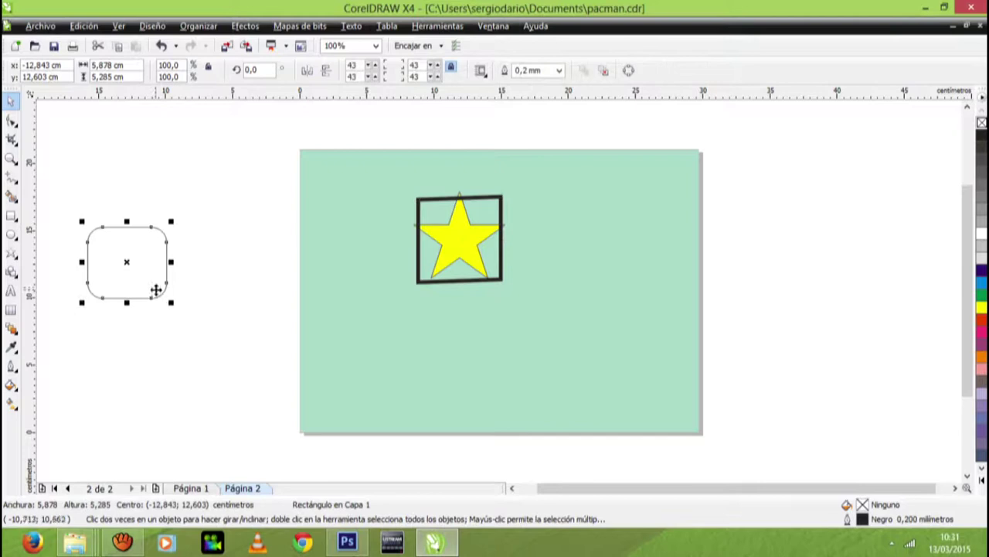
key(Delete)
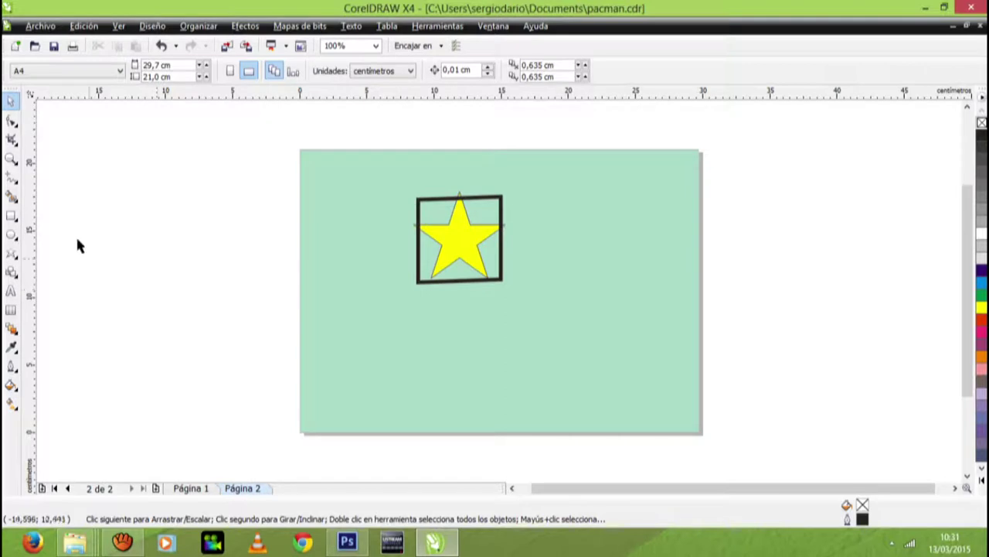
- Select the upper-right corner node of the black outline with the Shape tool
click(12, 123)
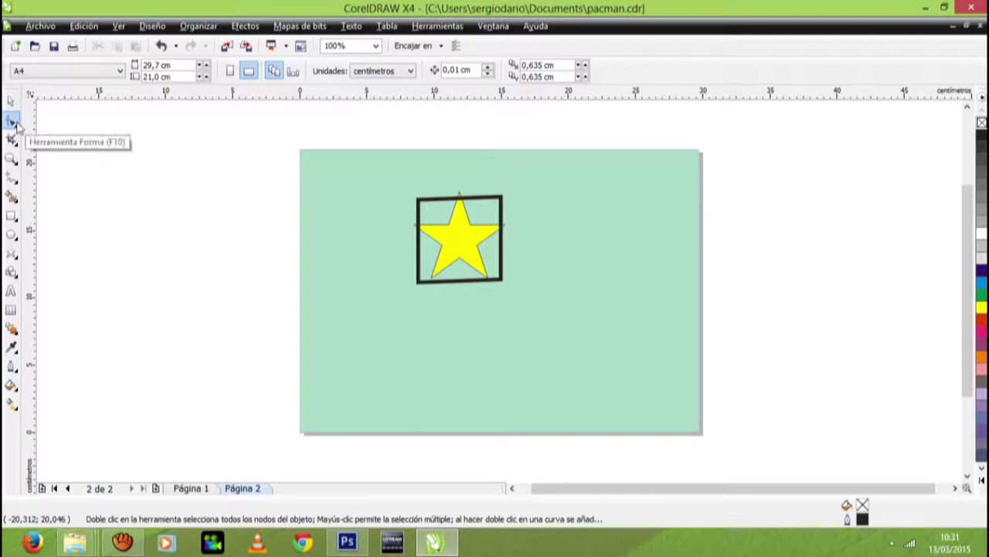
right_click(16, 126)
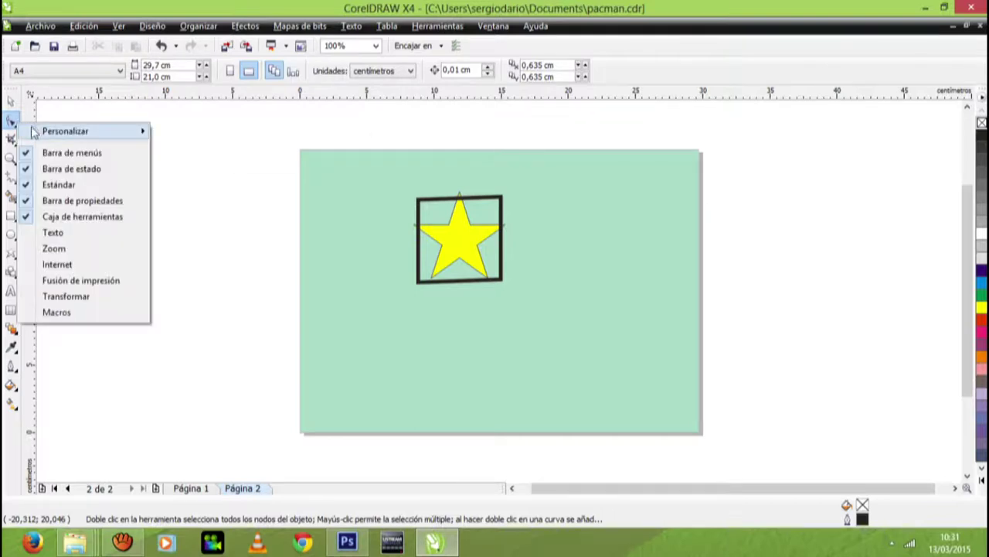
mouse_move(47, 132)
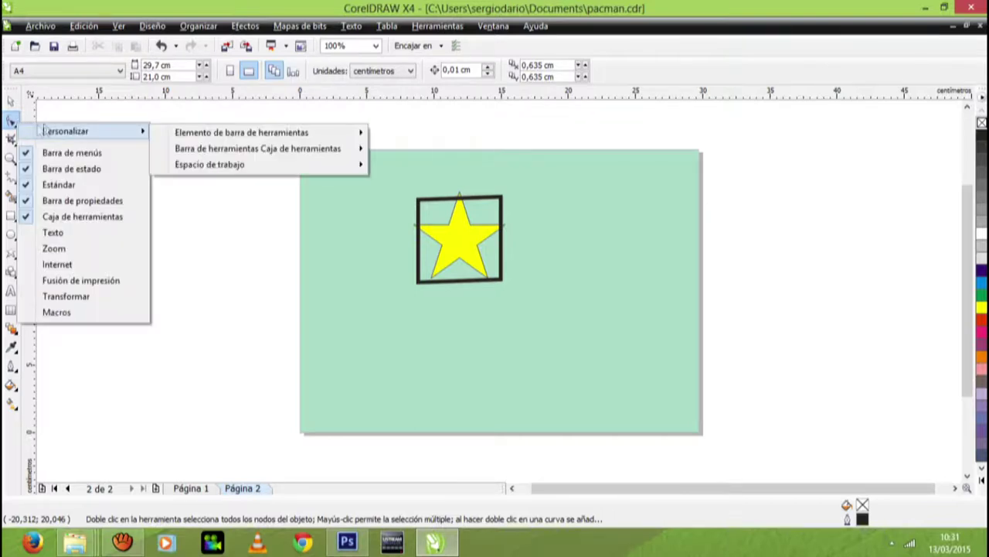
click(127, 118)
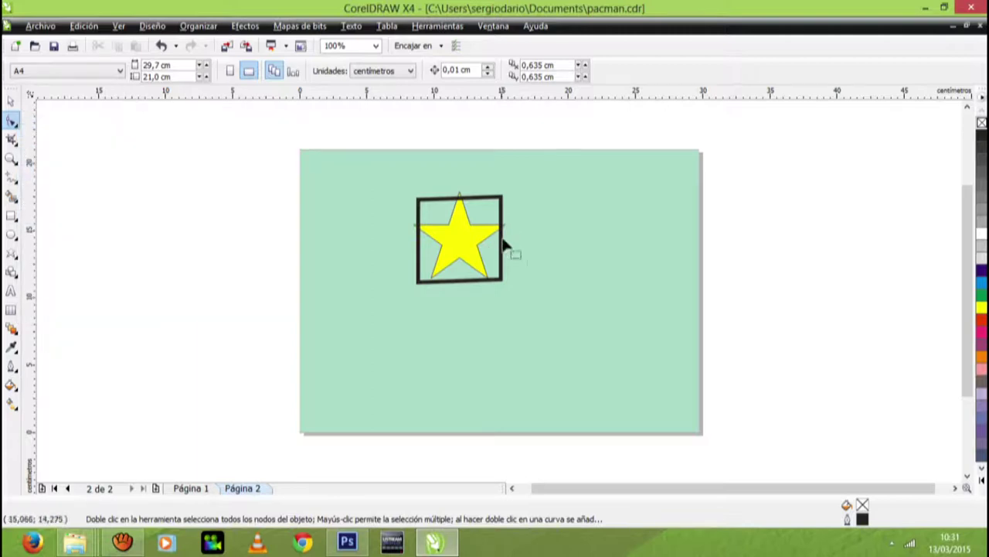
click(501, 204)
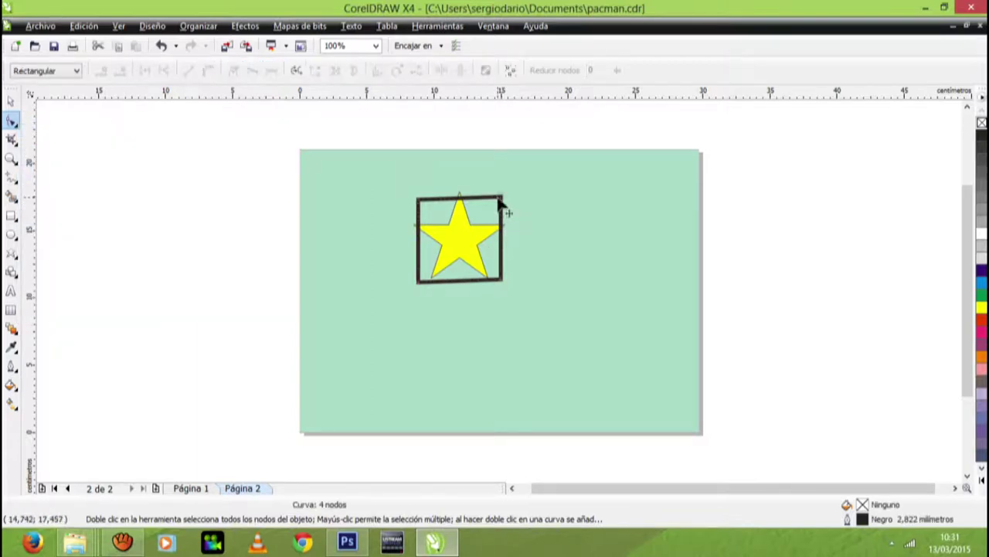
mouse_move(499, 203)
mouse_down()
mouse_move(470, 214)
mouse_move(497, 209)
mouse_move(498, 198)
mouse_up()
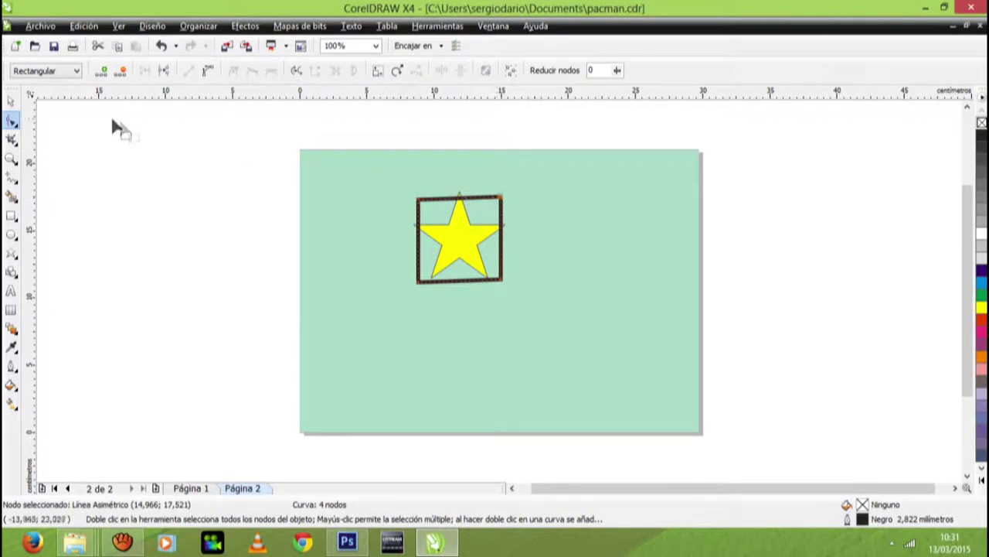
- Reshape the black outline by placing its upper-right, lower-right and lower-left nodes on the star's top tip, right tip and the inner corner below it
click(11, 158)
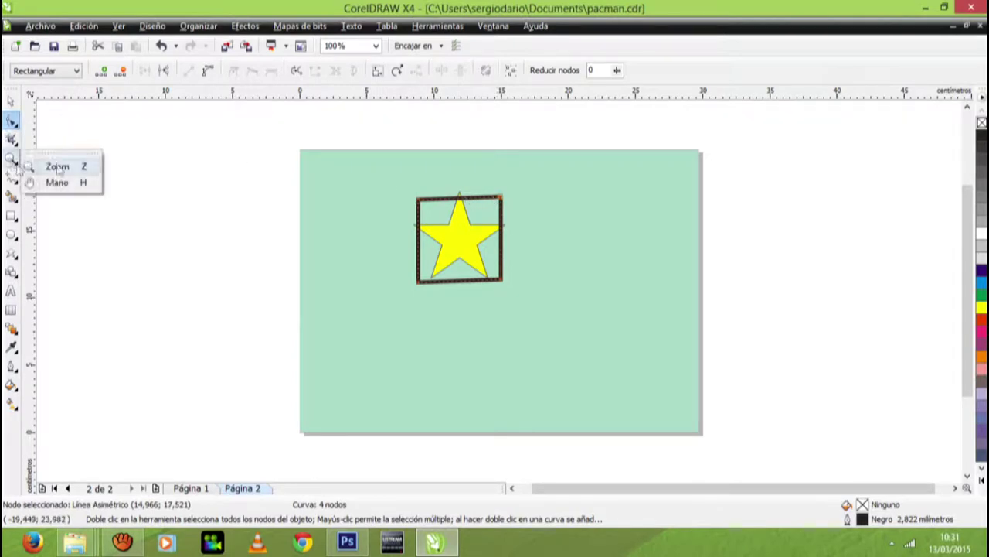
click(58, 169)
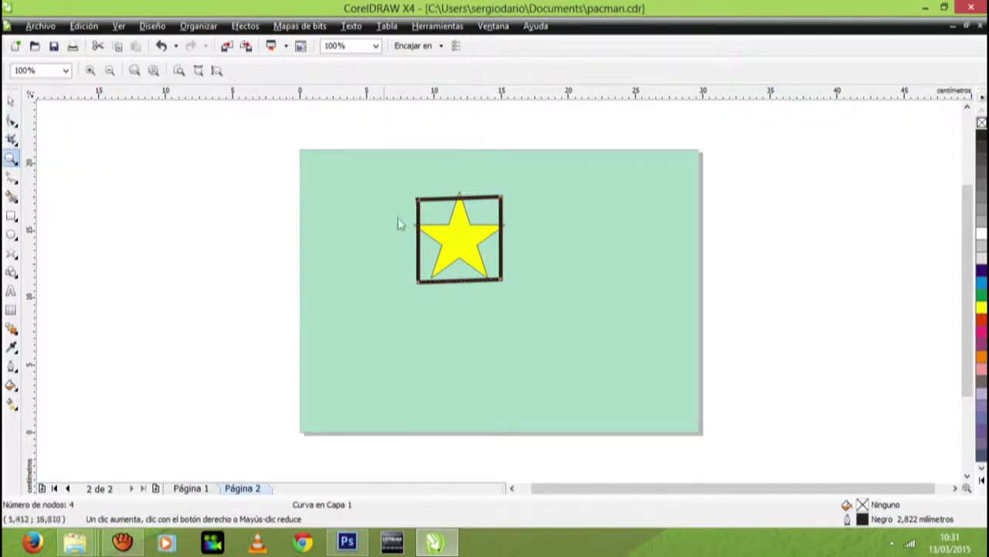
right_click(444, 247)
click(482, 257)
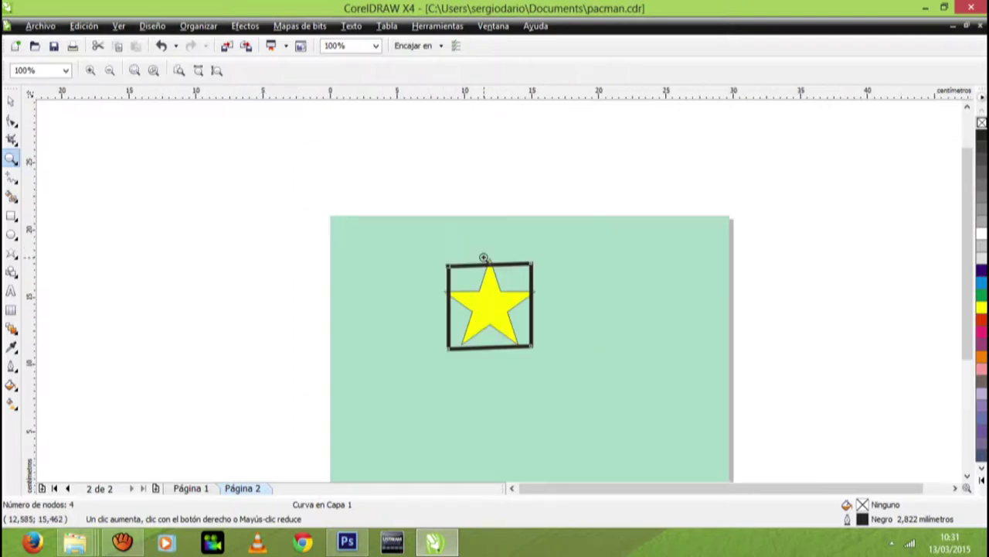
click(492, 327)
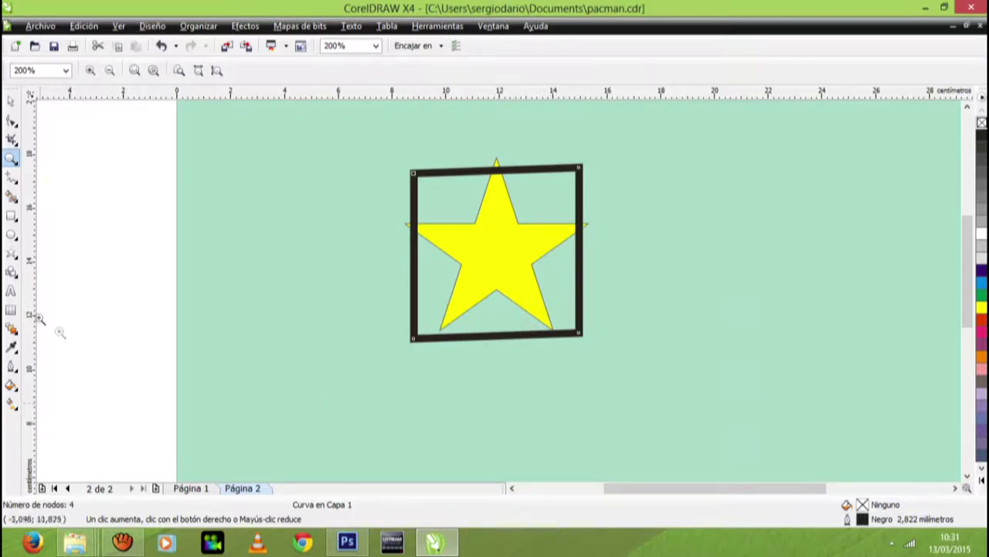
click(14, 123)
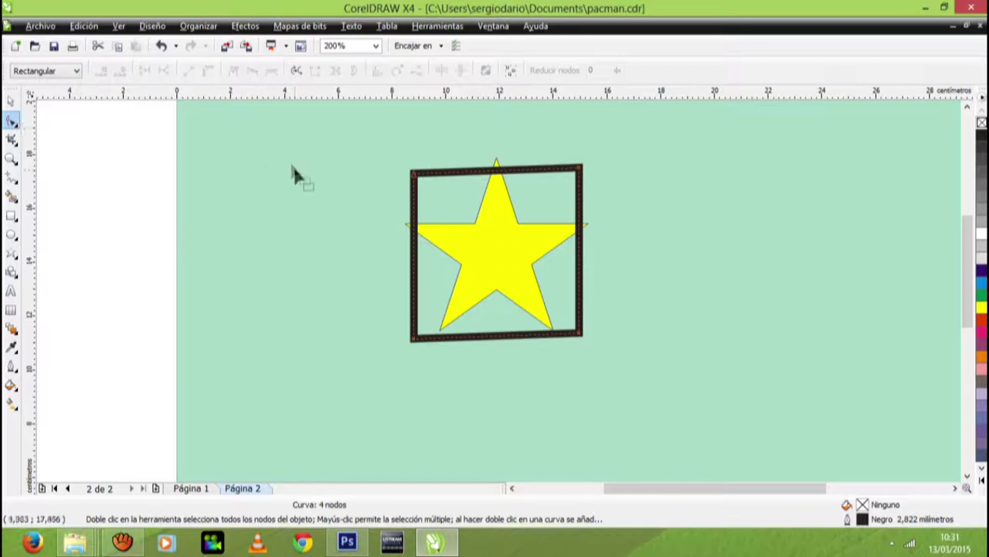
click(581, 177)
drag(578, 175, 502, 159)
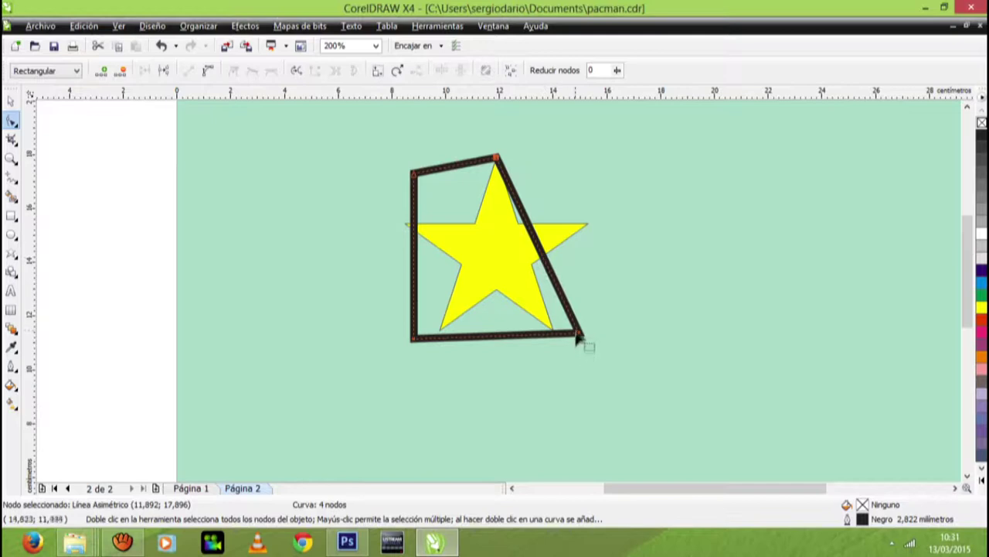
drag(582, 339, 593, 223)
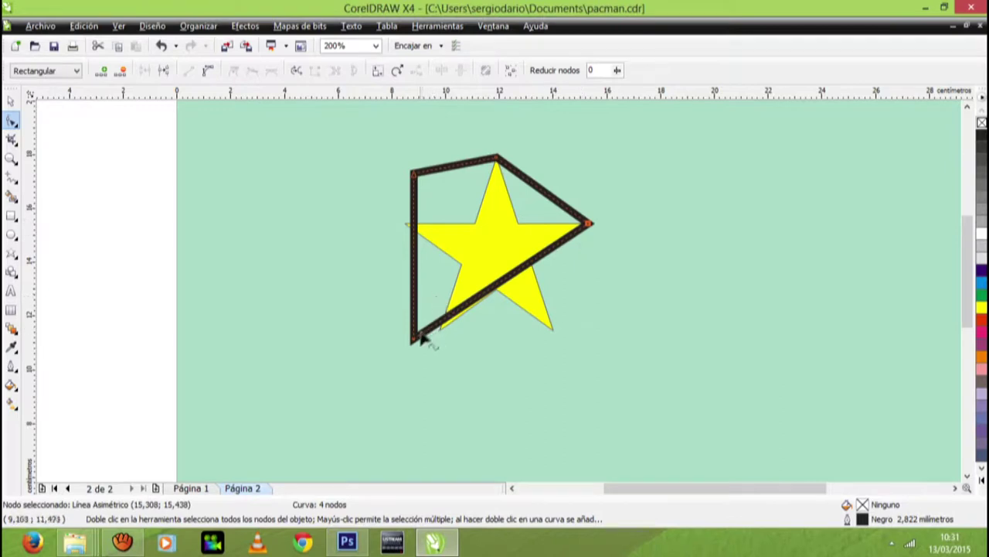
drag(415, 340, 536, 268)
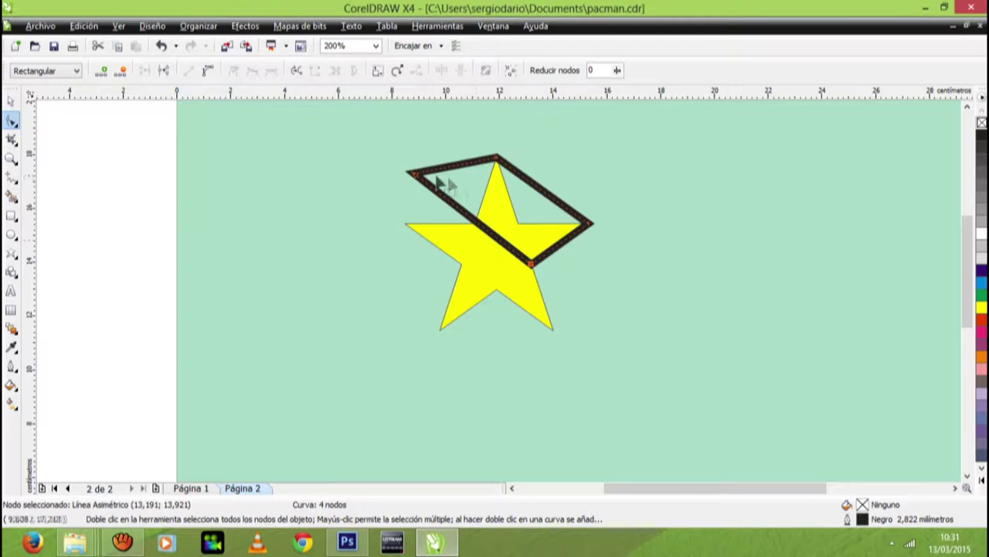
- Place the black outline's upper-left node on the star's lower-right tip and its right node on the star's right tip
click(413, 175)
drag(415, 178, 554, 331)
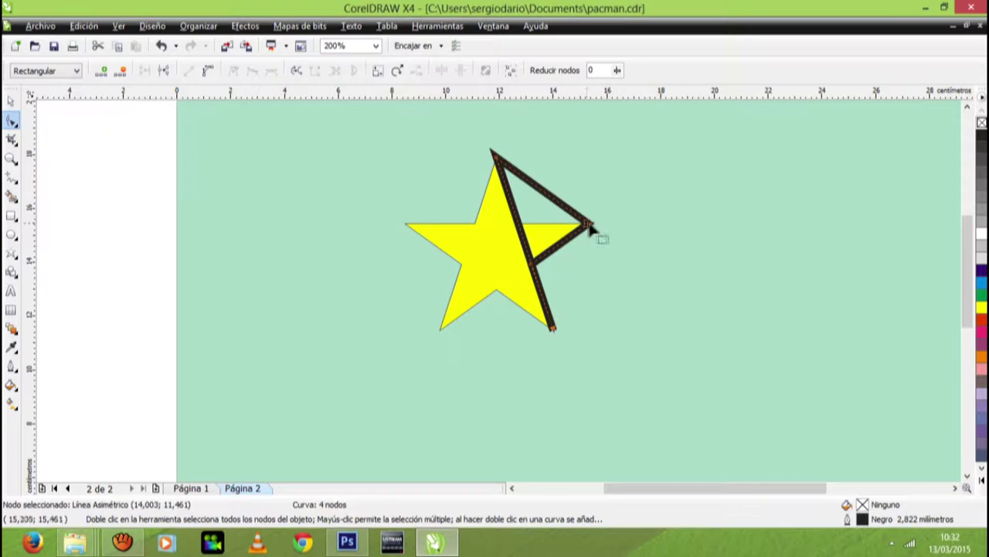
drag(589, 226, 526, 225)
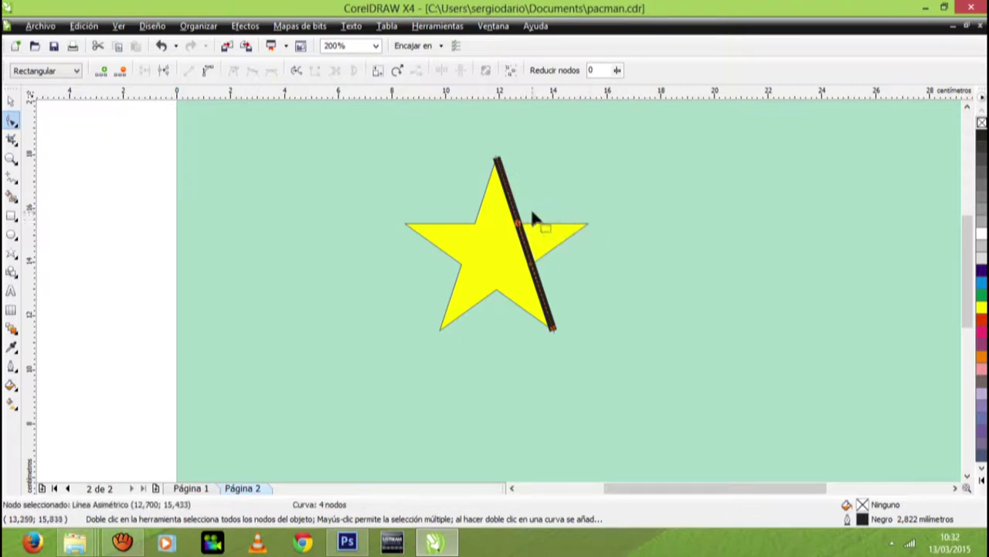
drag(535, 226, 587, 224)
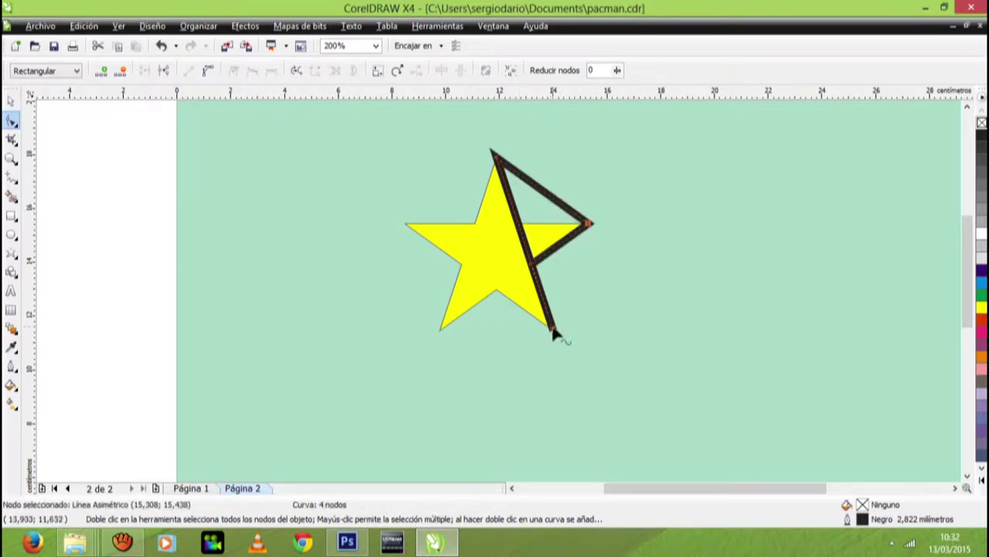
- Add a node to the outline's edge just above the lower-right tip and place it on the star's bottom inner corner
double_click(541, 293)
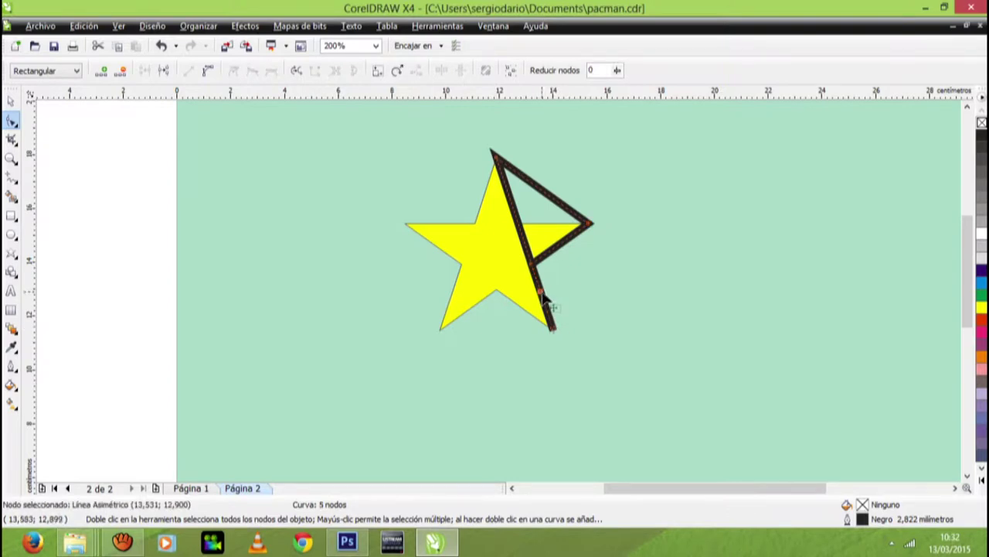
right_click(545, 297)
key(Escape)
drag(544, 297, 503, 297)
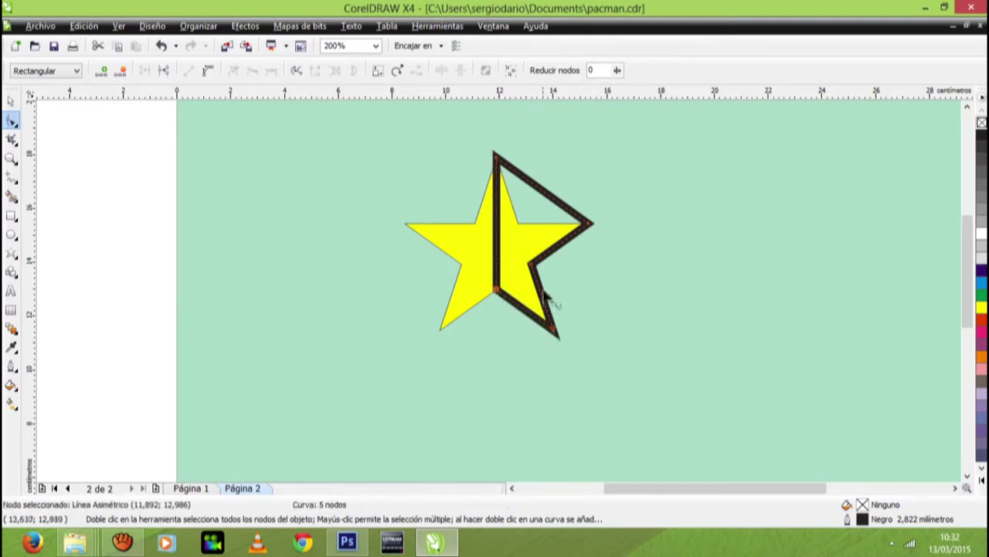
- Add a node midway along the outline's upper-right edge and place it on the star's upper-right inner corner
click(546, 203)
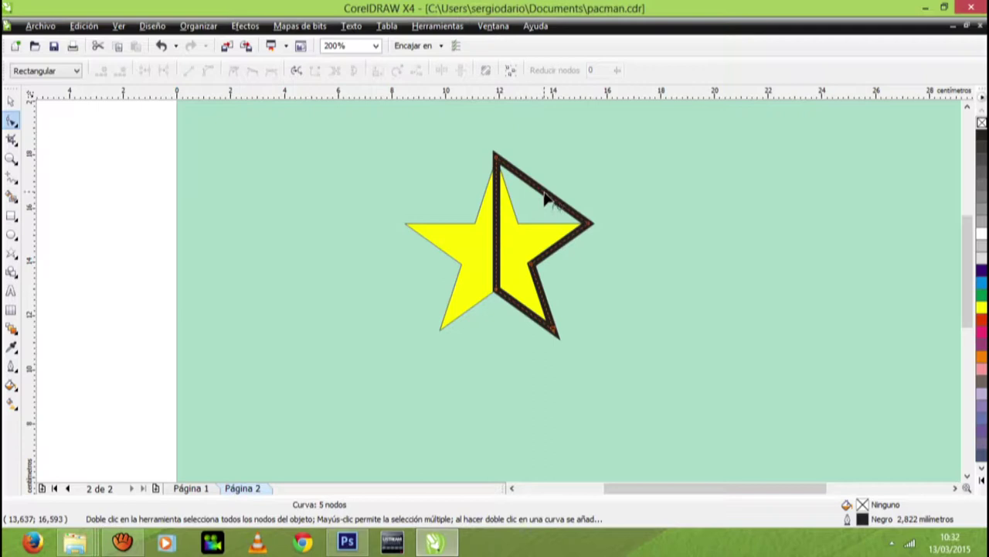
double_click(543, 193)
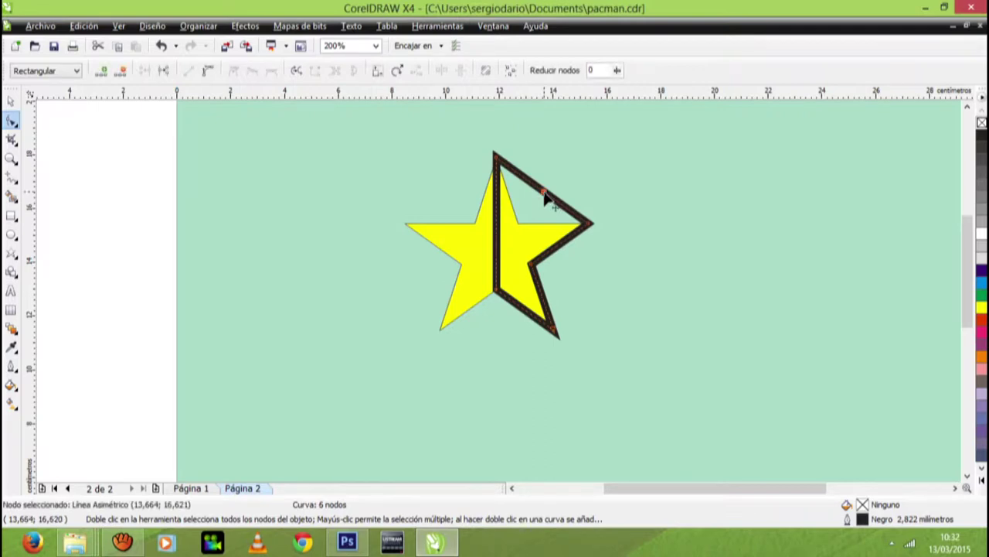
drag(544, 195, 518, 223)
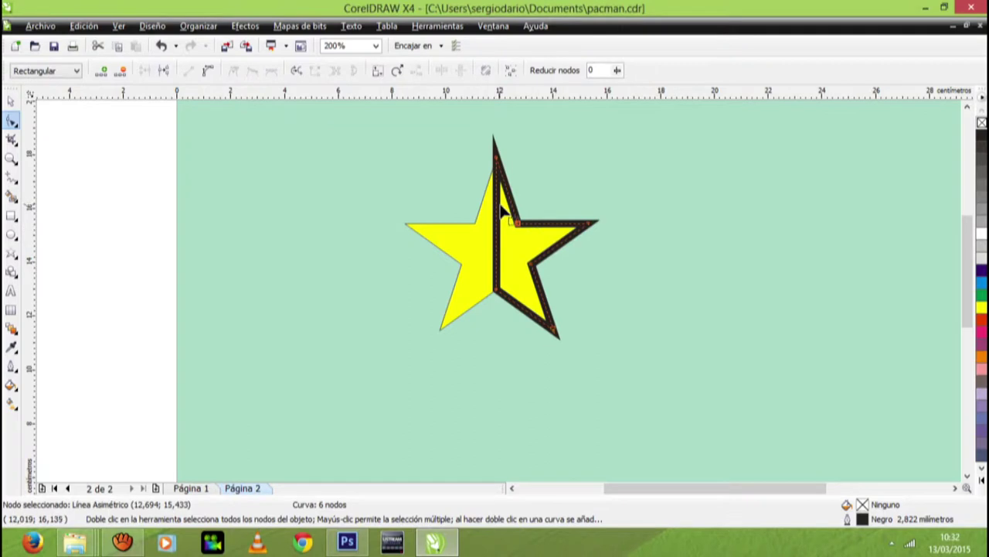
- Shift the outline's vertical edge toward the star's lower-left tip and put its upper node back on the top tip
click(505, 220)
drag(497, 203, 443, 236)
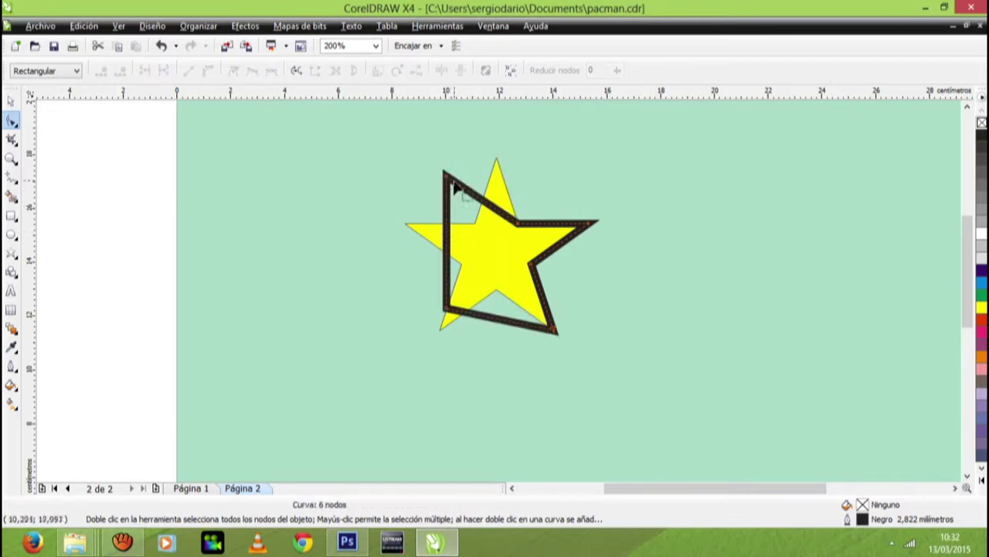
drag(446, 180, 497, 158)
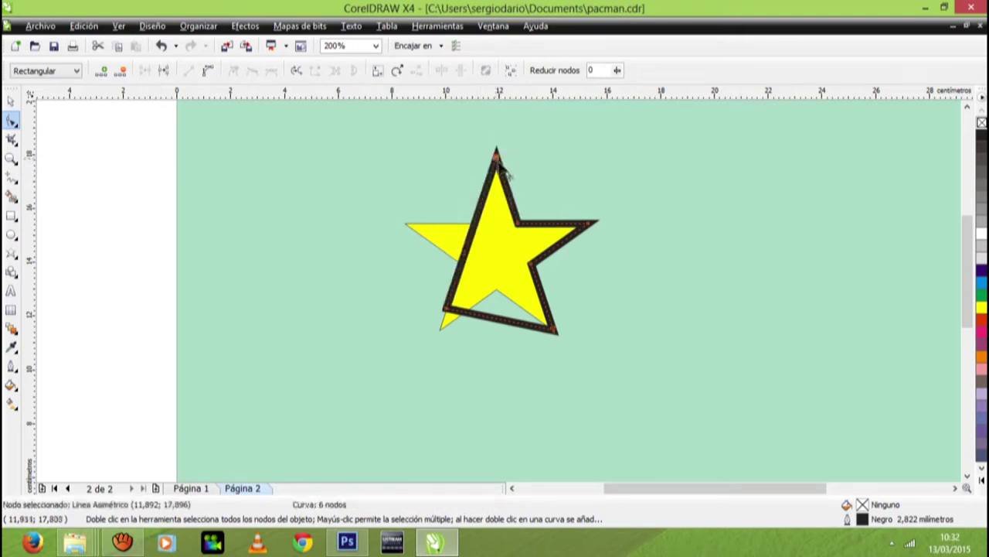
- Fit a new node on the outline's bottom edge to the star's bottom inner corner, and the lower-left node to the lower-left tip
click(497, 327)
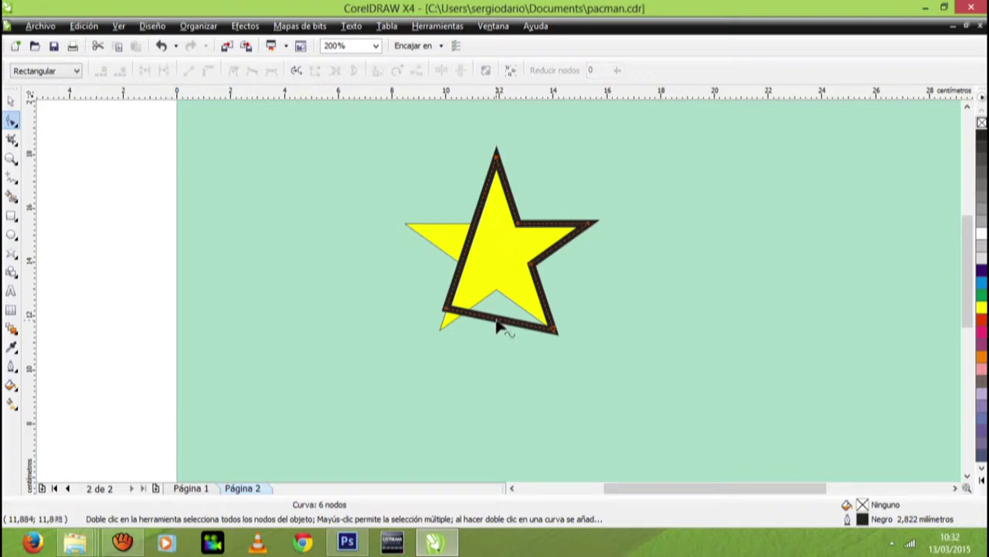
double_click(497, 326)
drag(499, 325, 498, 294)
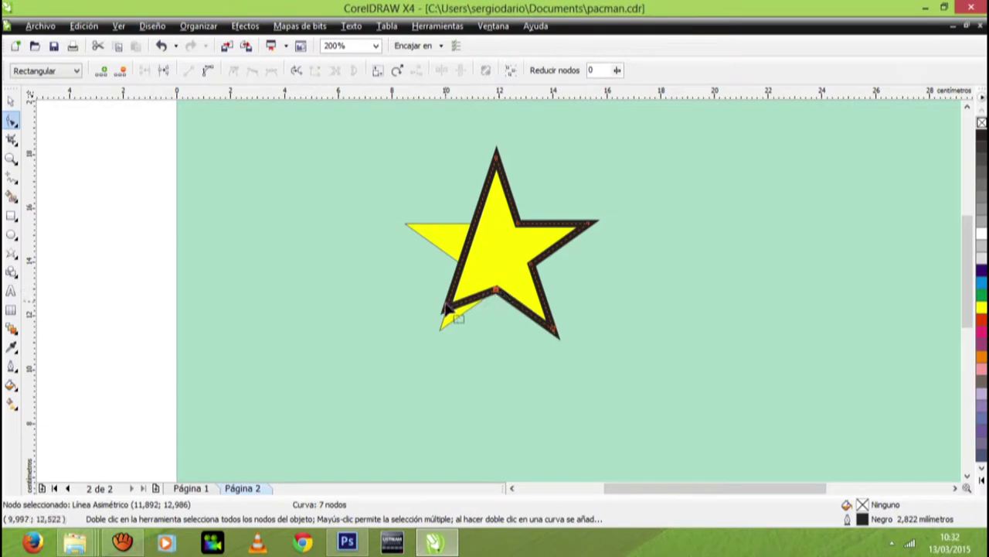
drag(445, 312, 436, 333)
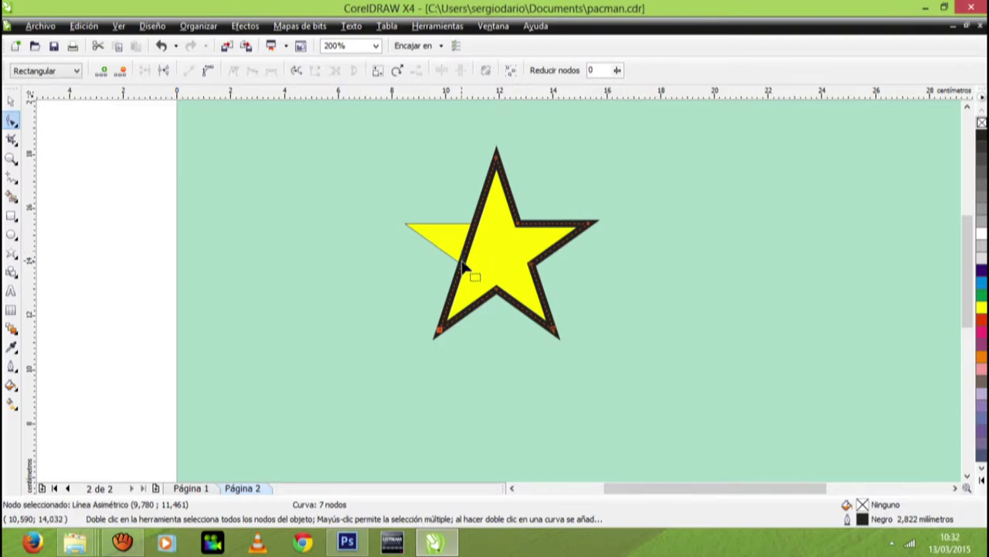
- Add a node to the outline's long left edge and place it on the star's left tip
drag(461, 261, 410, 226)
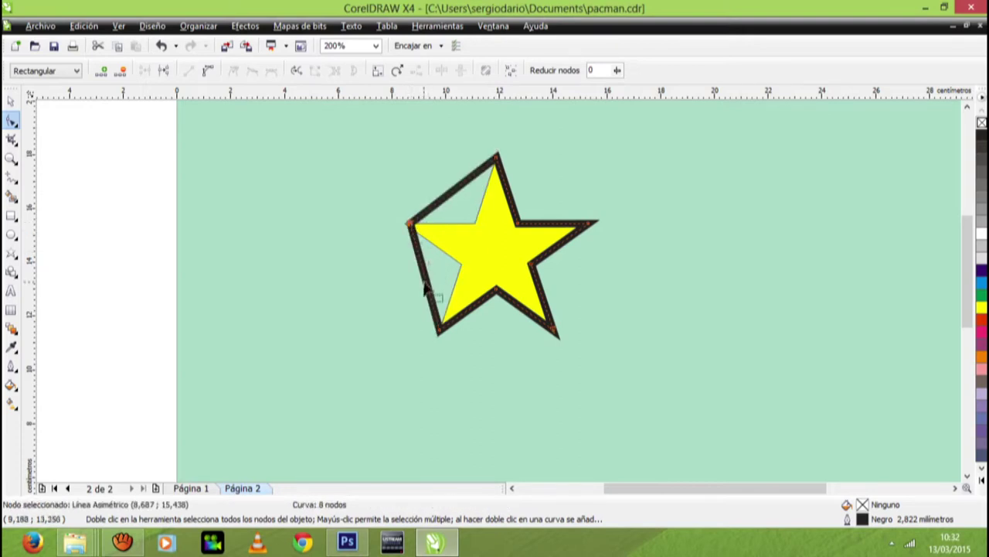
key(Delete)
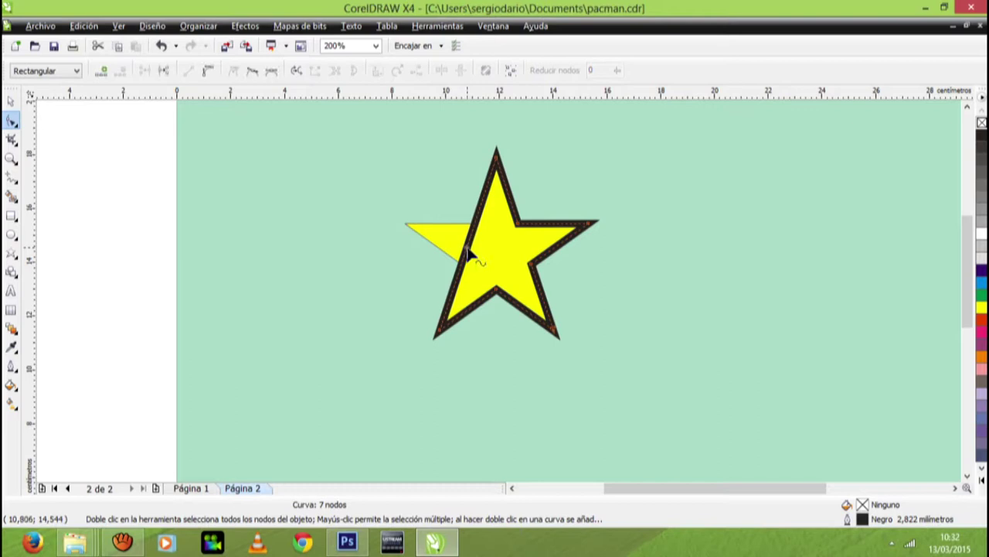
click(468, 255)
drag(468, 255, 404, 225)
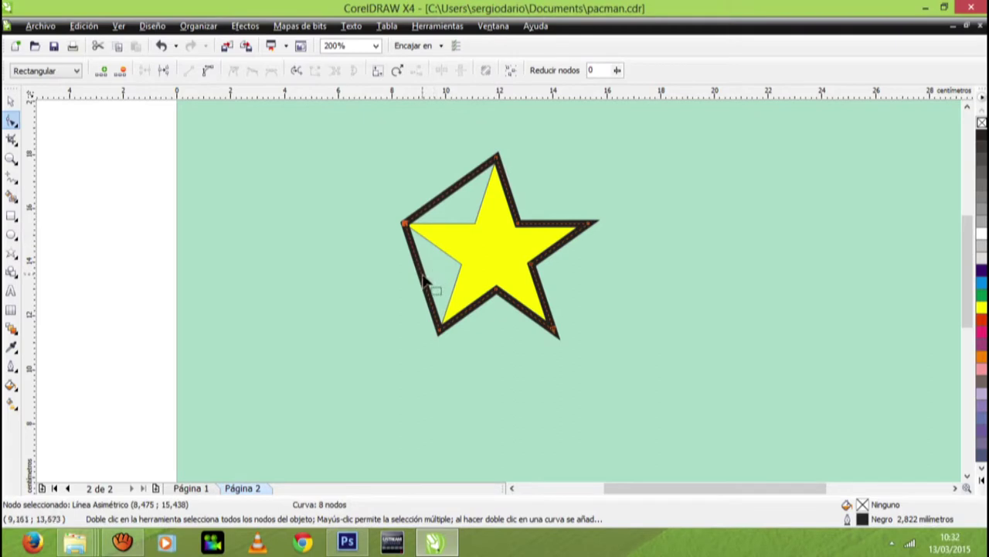
- Realign the lower-left node with the star's lower-left tip and fit a new node on the left edge to the lower-left inner corner
mouse_move(424, 281)
mouse_down()
mouse_move(451, 268)
mouse_move(424, 270)
mouse_up()
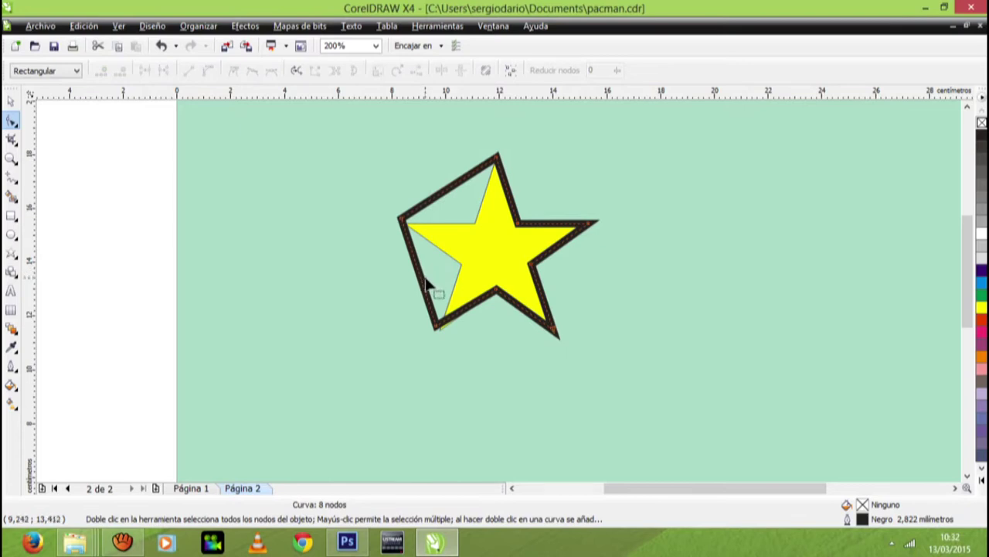
drag(438, 331, 442, 334)
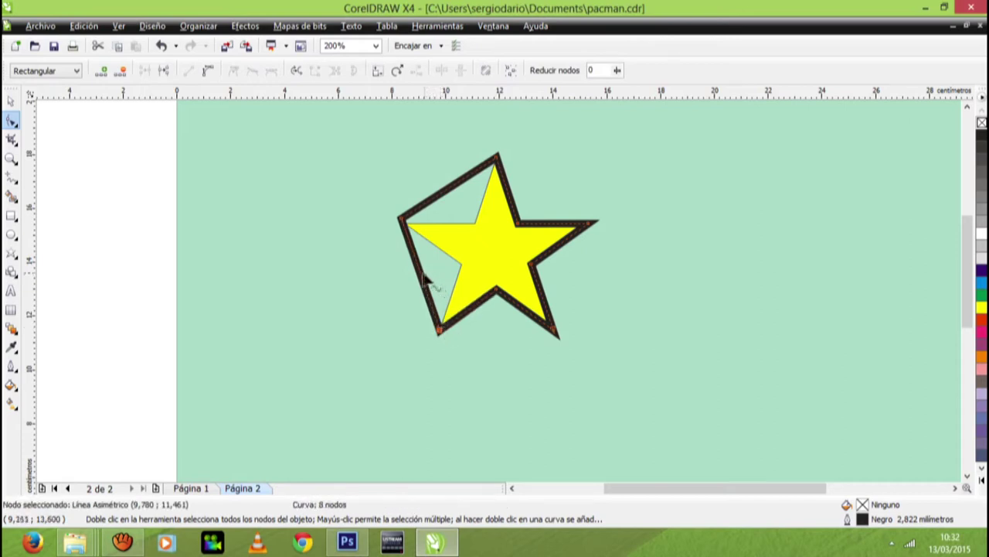
click(424, 281)
mouse_move(424, 281)
mouse_down()
mouse_move(444, 282)
mouse_move(453, 270)
mouse_move(424, 281)
mouse_up()
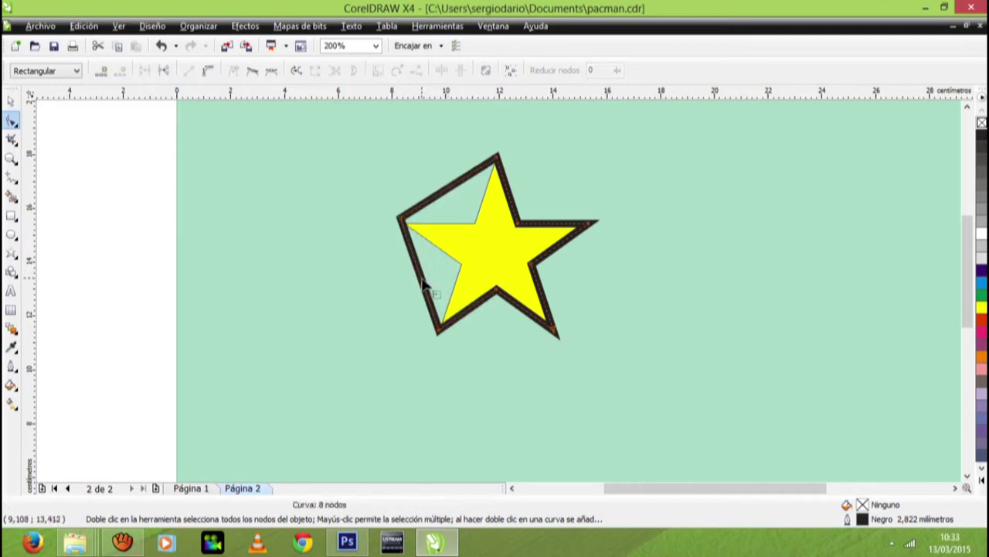
click(427, 281)
drag(448, 277, 426, 281)
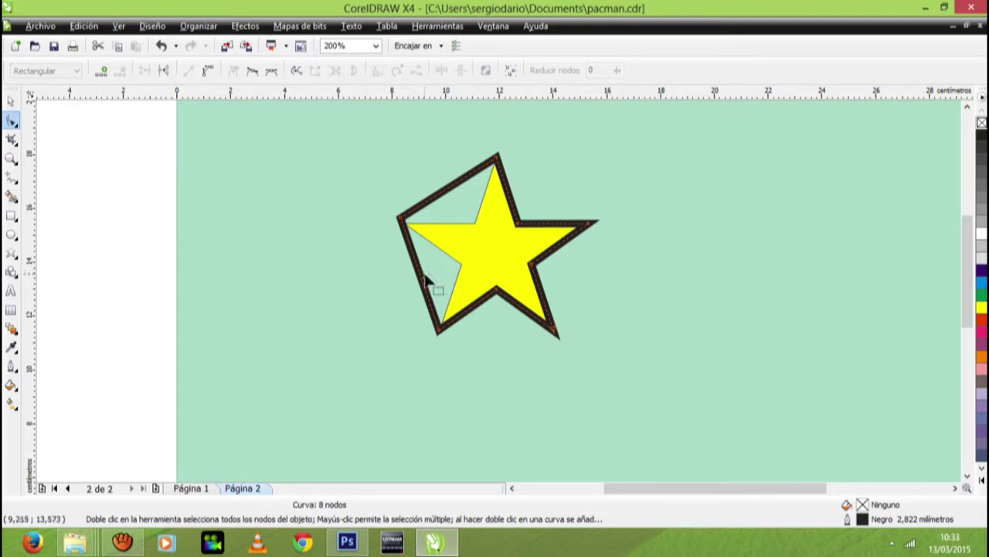
click(422, 280)
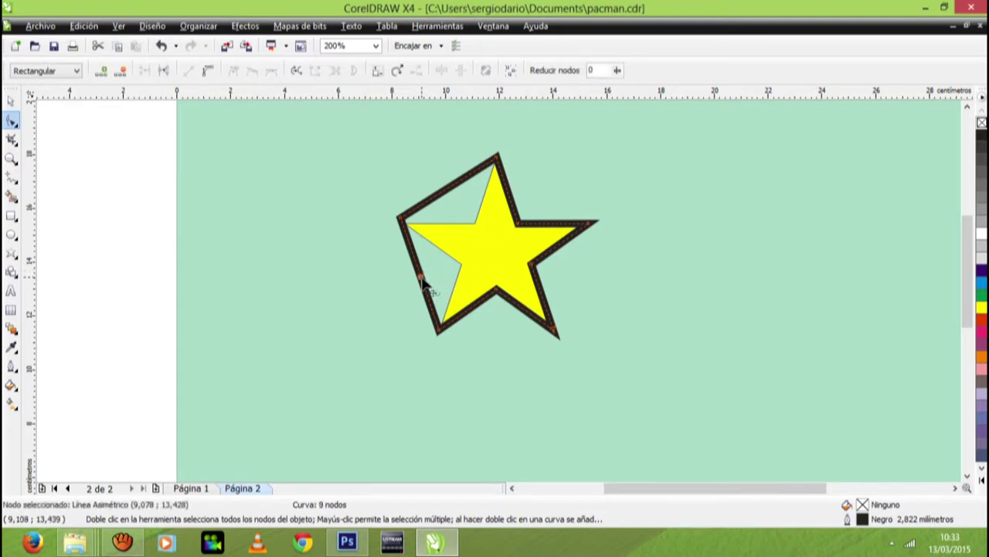
drag(422, 280, 468, 270)
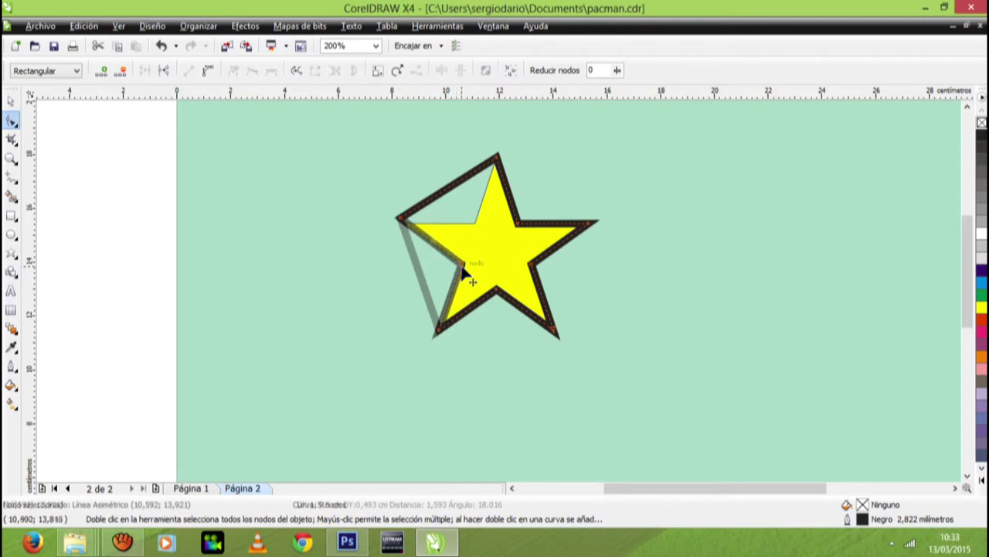
- Add a node to the outline's upper-left edge and place it on the star's upper-left inner corner
click(453, 195)
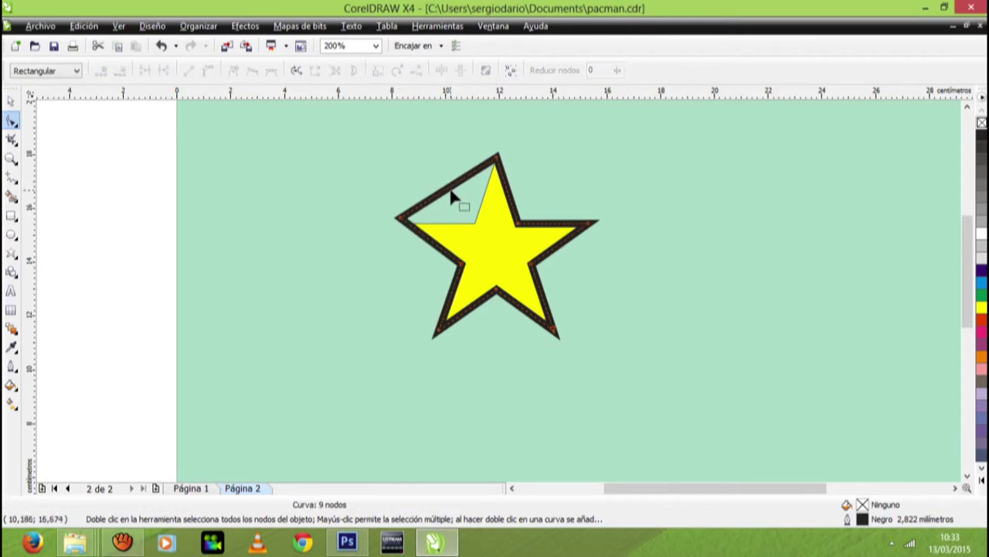
click(451, 191)
mouse_move(451, 190)
mouse_down()
mouse_move(465, 202)
mouse_move(448, 192)
mouse_up()
double_click(449, 196)
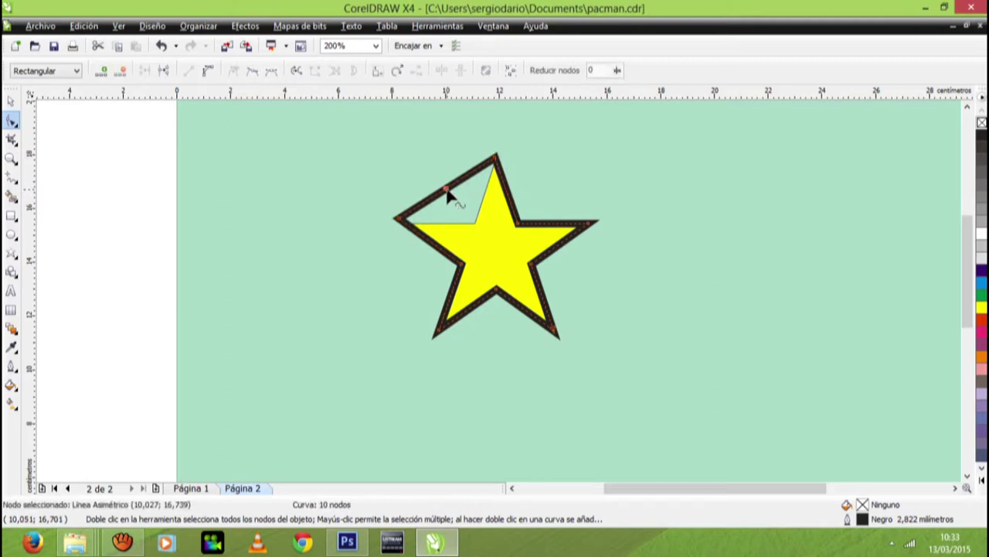
drag(451, 196, 479, 220)
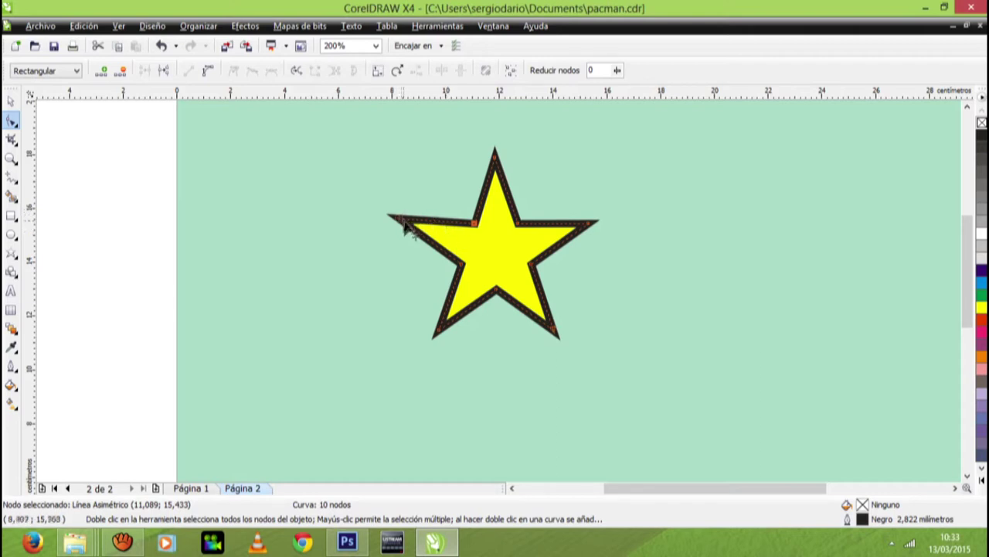
- Move the finished black star outline off the yellow star to the empty area on its right
click(10, 101)
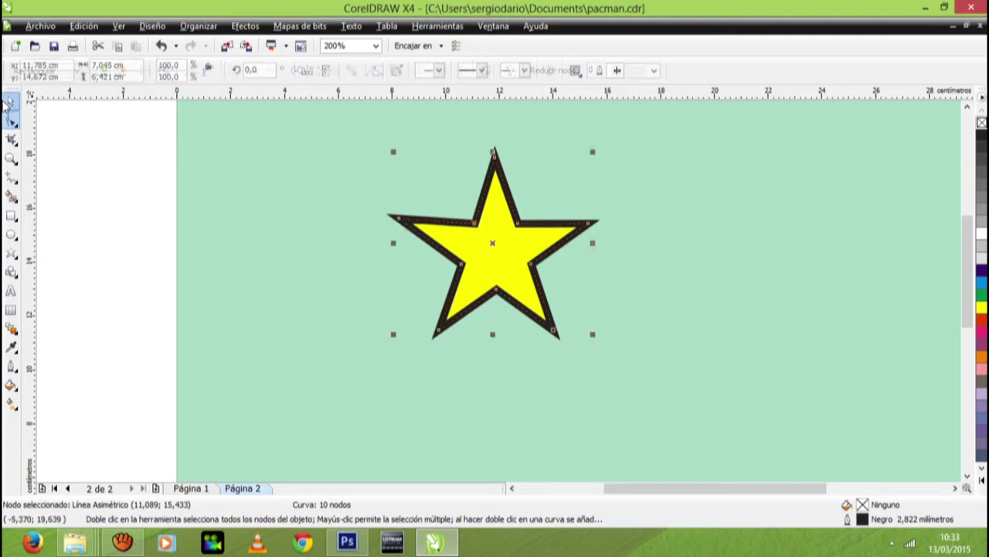
click(491, 245)
drag(491, 245, 736, 232)
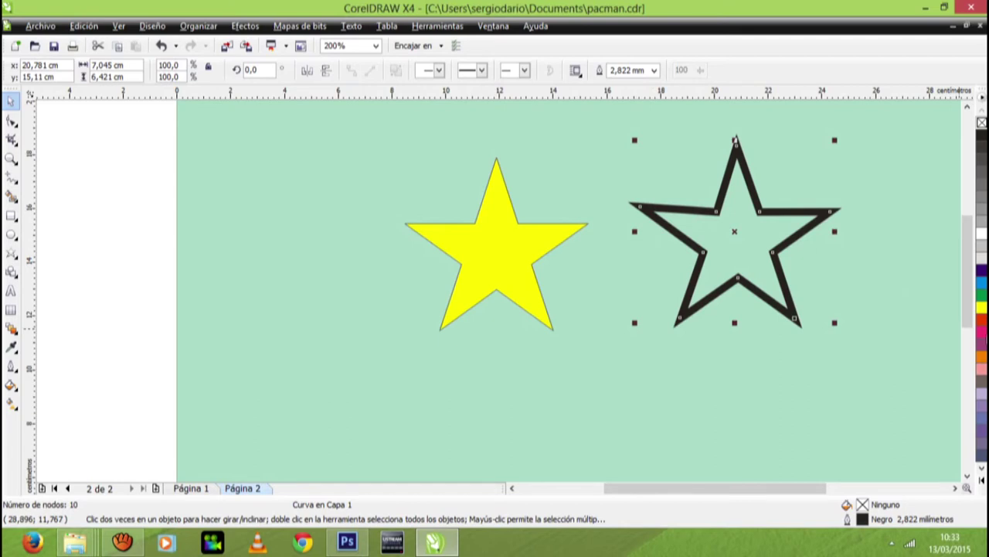
- Fill the traced star with yellow and set its outline width to 2 points
click(982, 308)
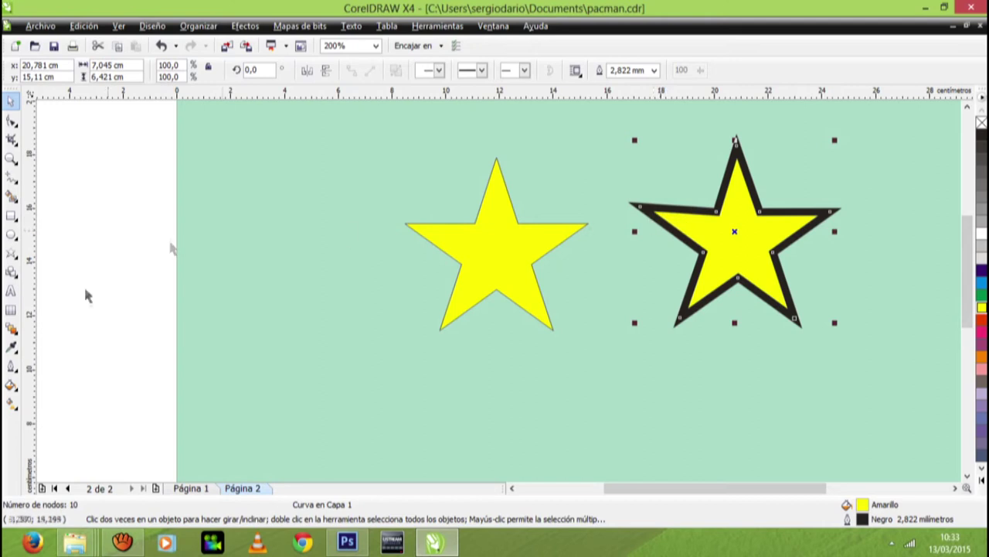
click(14, 368)
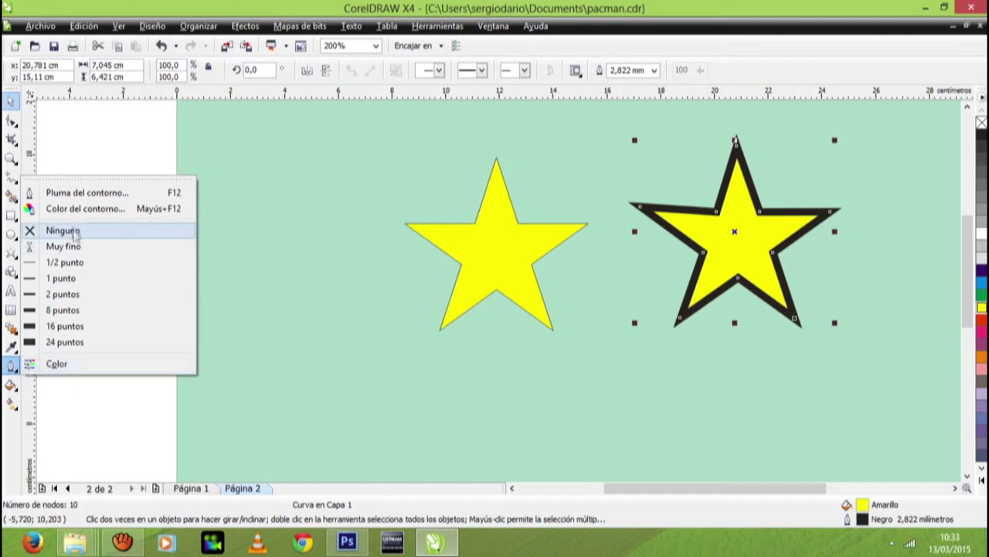
click(92, 294)
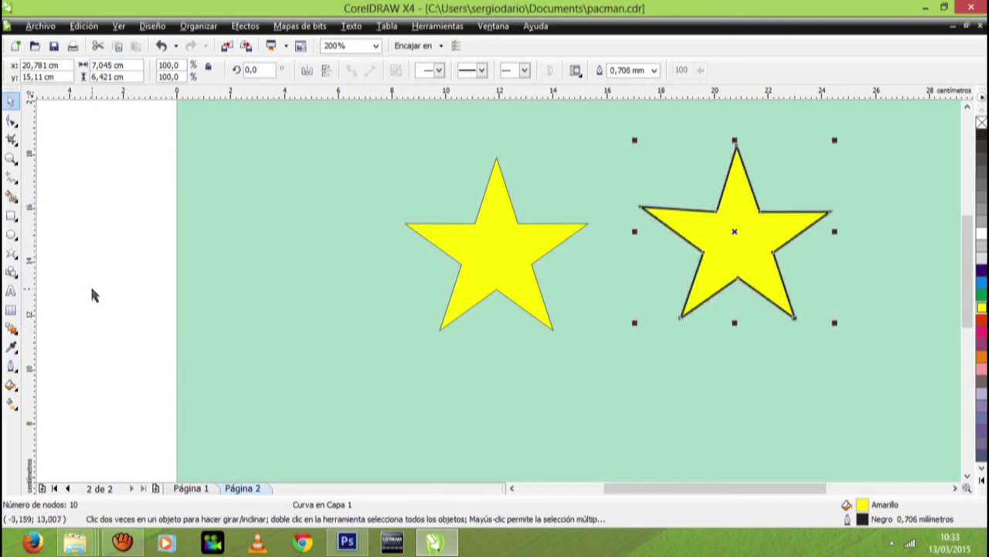